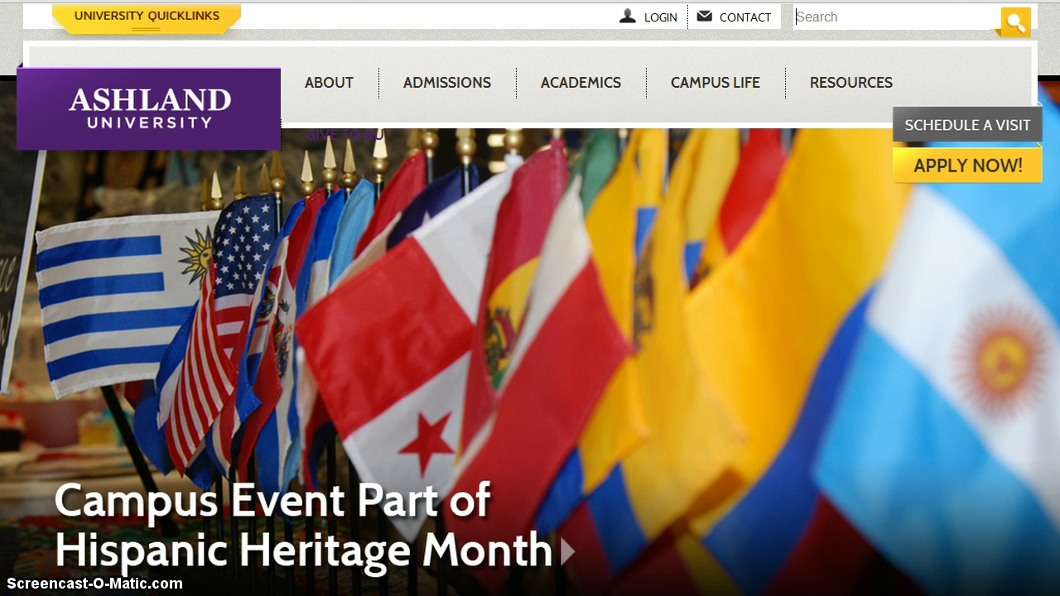
- Open the Ashland University Gmail login page and sign in with the account username and password
{"action": "left_click", "coordinate": [671, 25]}
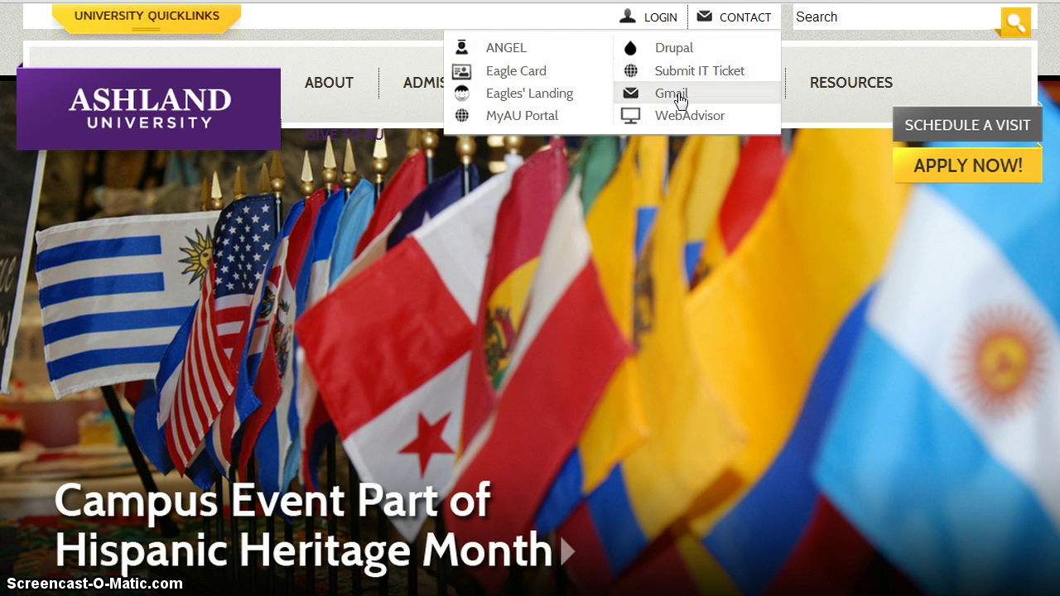
{"action": "left_click", "coordinate": [677, 95]}
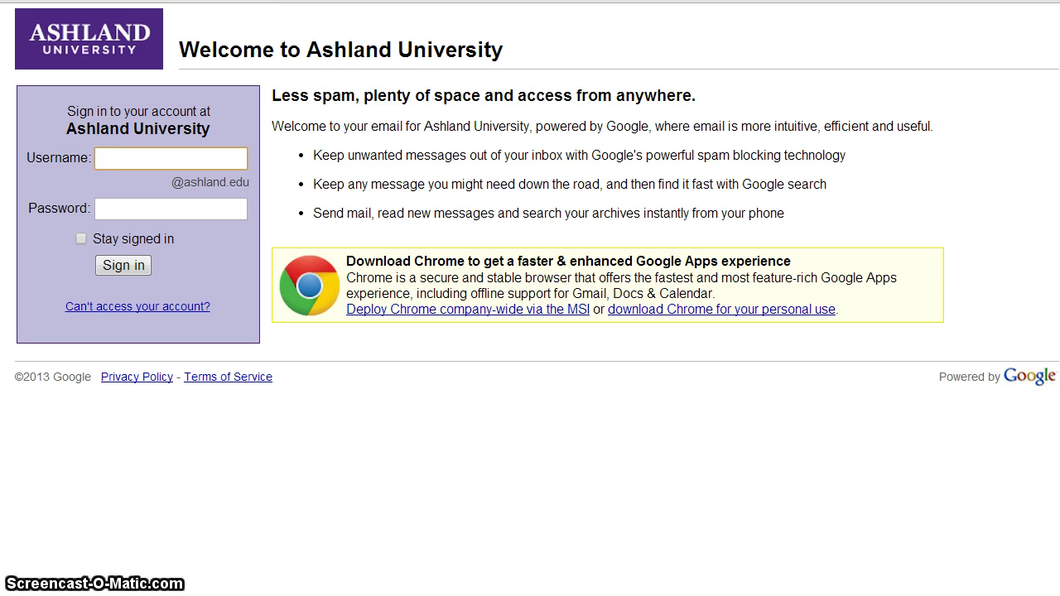
{"action": "type", "text": "yourname"}
{"action": "key", "text": "Tab"}
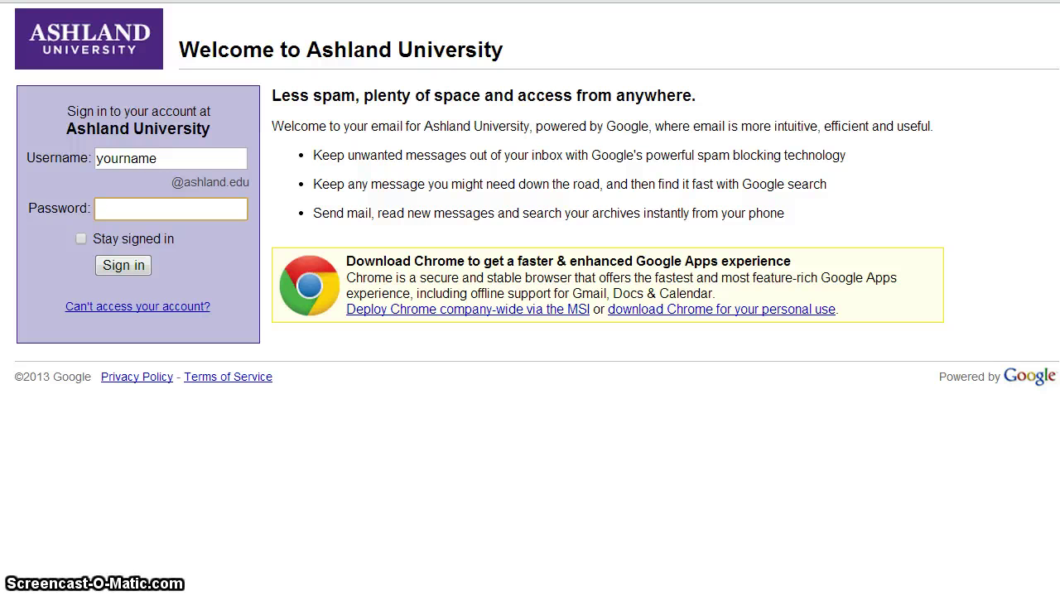
{"action": "type", "text": "••••••"}
{"action": "left_click", "coordinate": [109, 265]}
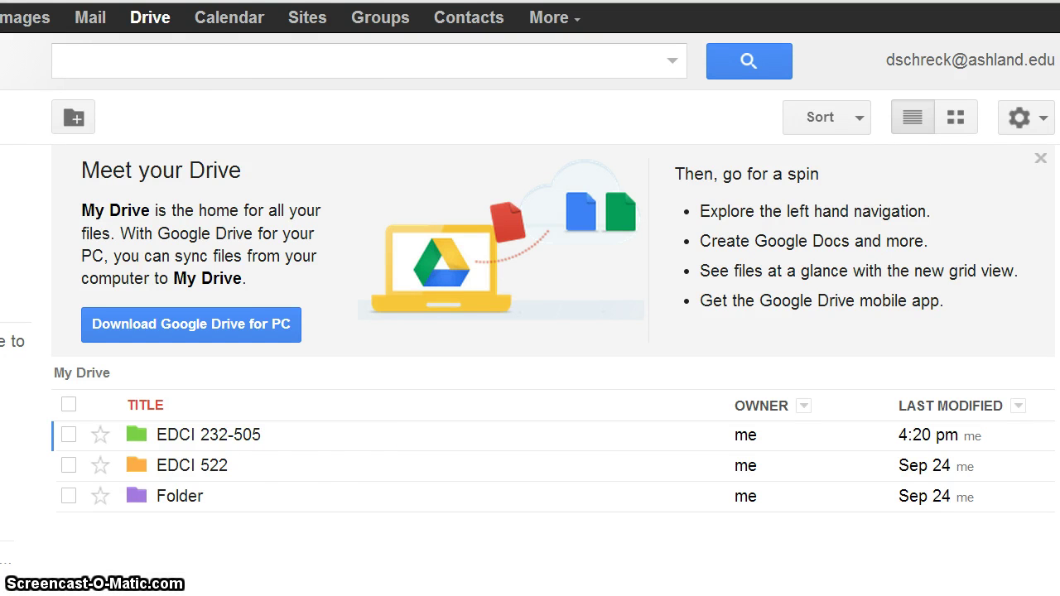
- Create a new spreadsheet from Drive and name it "module 6 gradebook"
{"action": "left_click", "coordinate": [69, 170]}
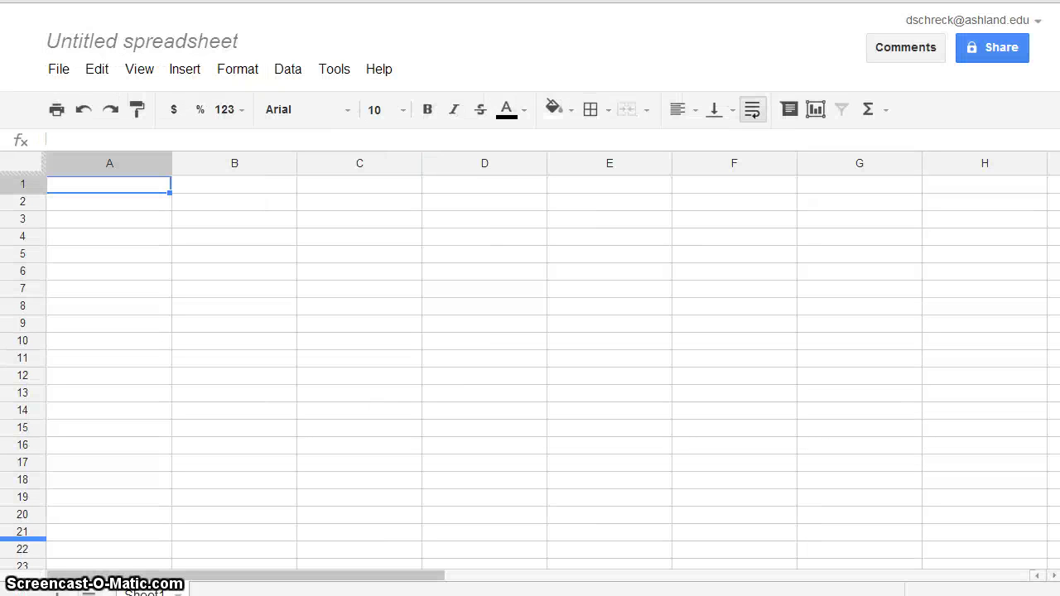
{"action": "left_click", "coordinate": [237, 47]}
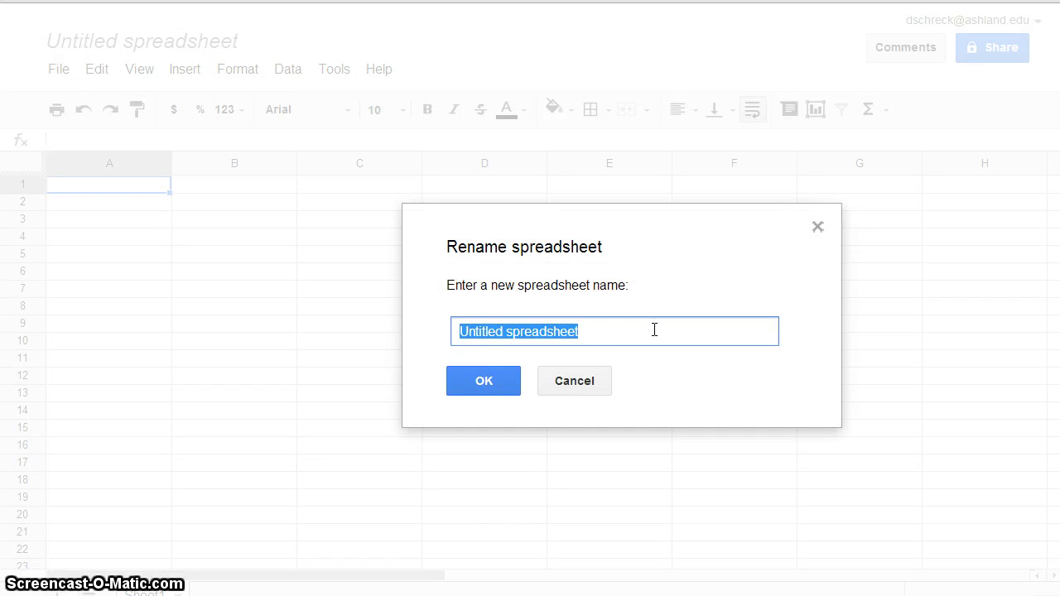
{"action": "key", "text": "BackSpace"}
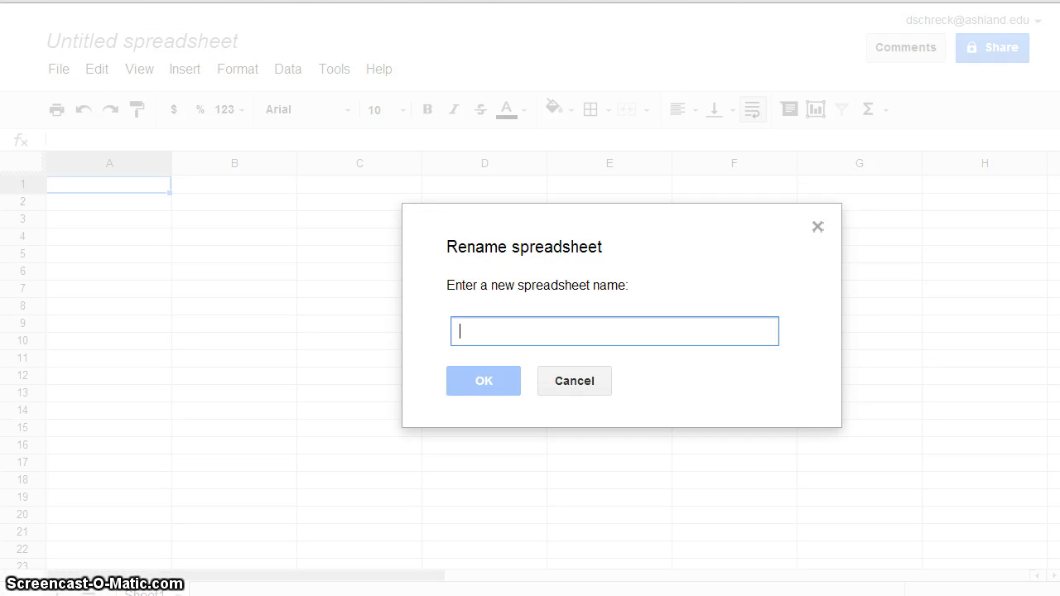
{"action": "type", "text": "module 6 gradebook"}
{"action": "left_click", "coordinate": [477, 383]}
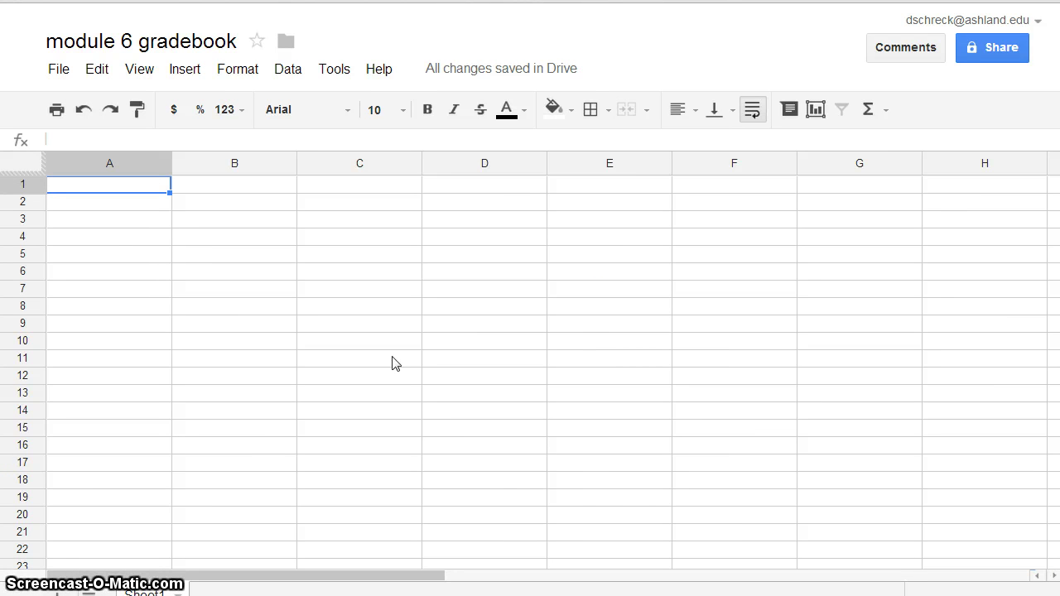
{"action": "mouse_move", "coordinate": [492, 74]}
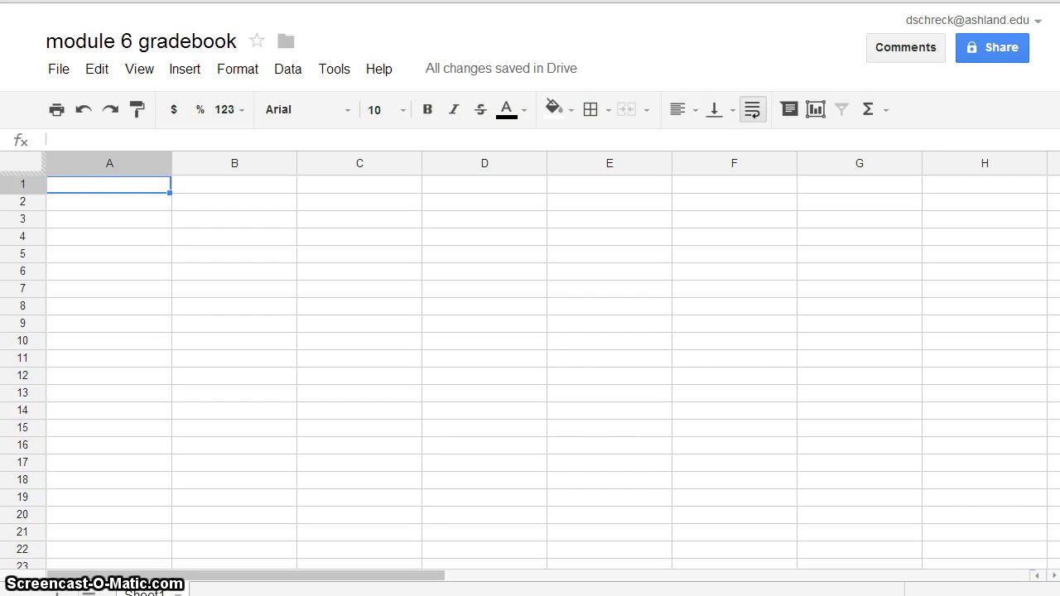
{"action": "left_click", "coordinate": [609, 358]}
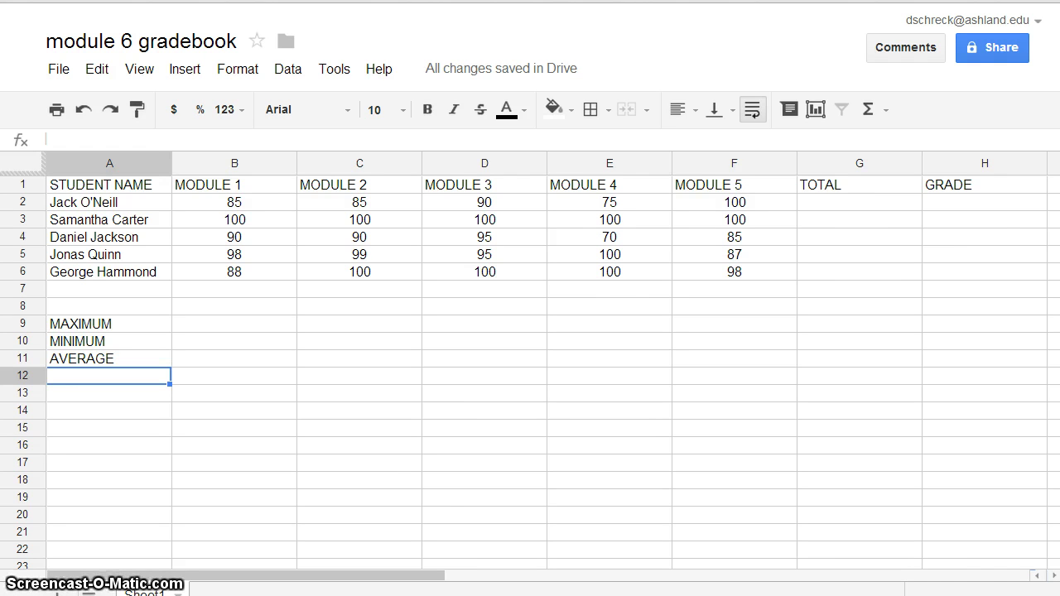
{"action": "left_click", "coordinate": [887, 116]}
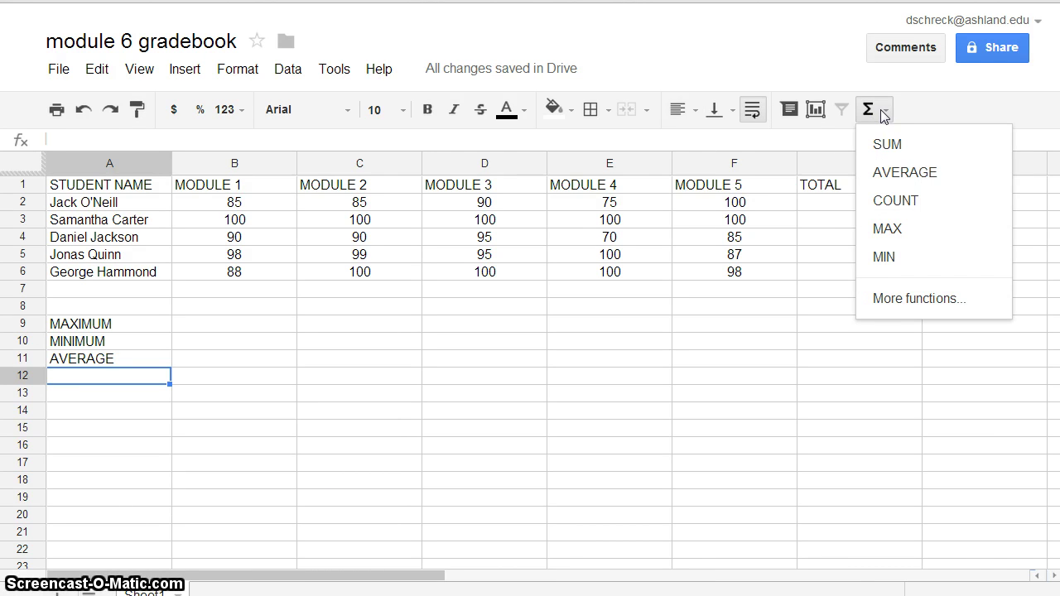
{"action": "left_click", "coordinate": [884, 116]}
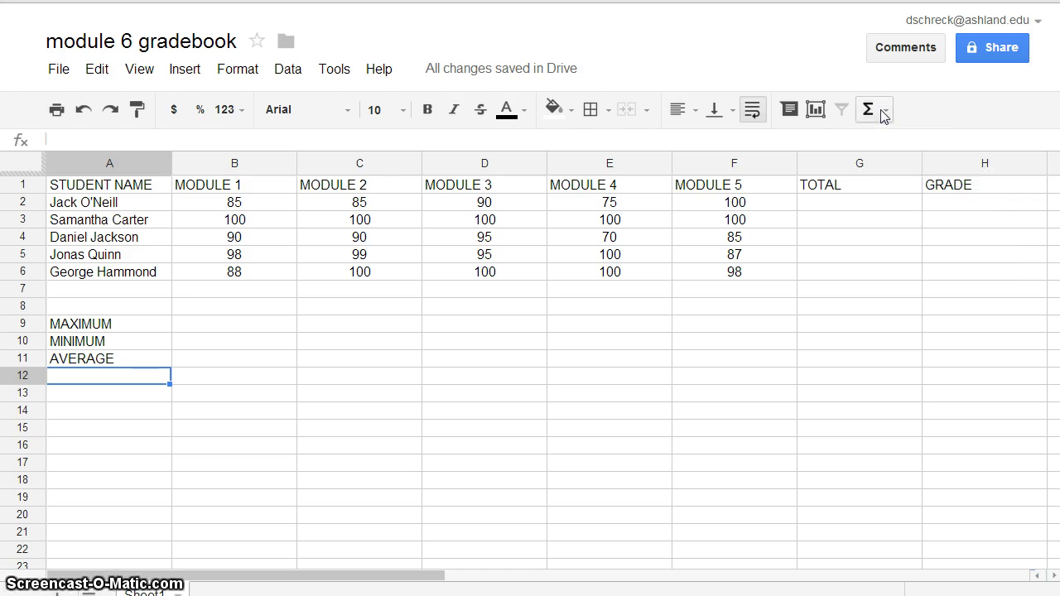
{"action": "left_click", "coordinate": [186, 70]}
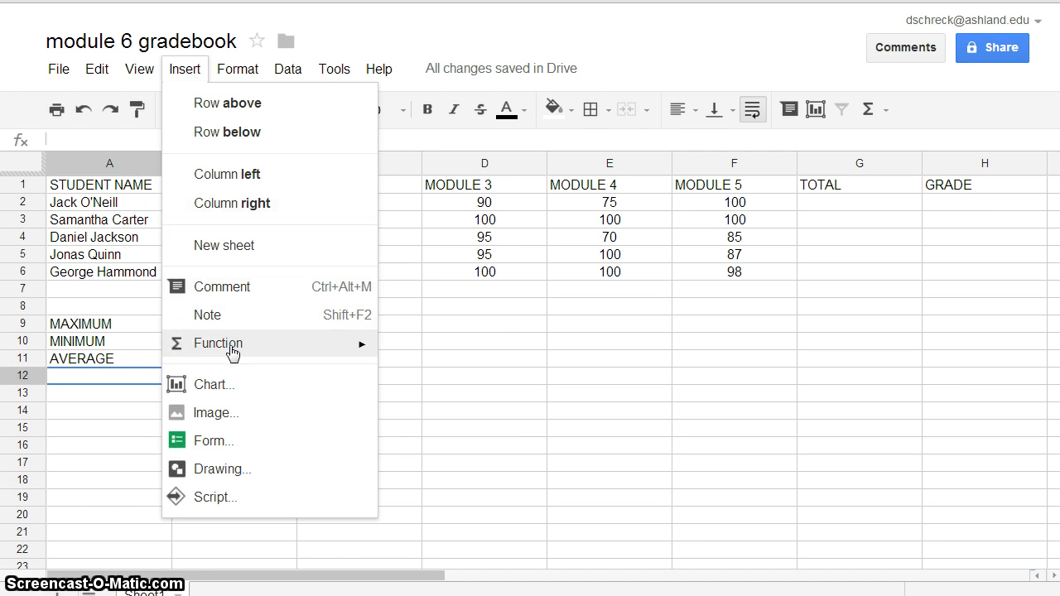
{"action": "mouse_move", "coordinate": [233, 352]}
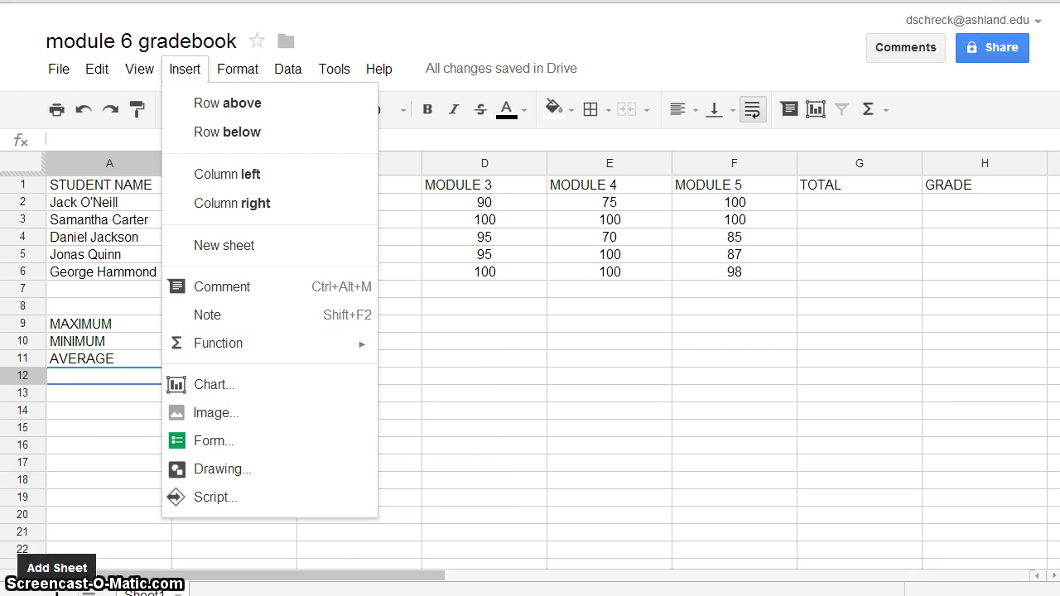
{"action": "left_click", "coordinate": [609, 462]}
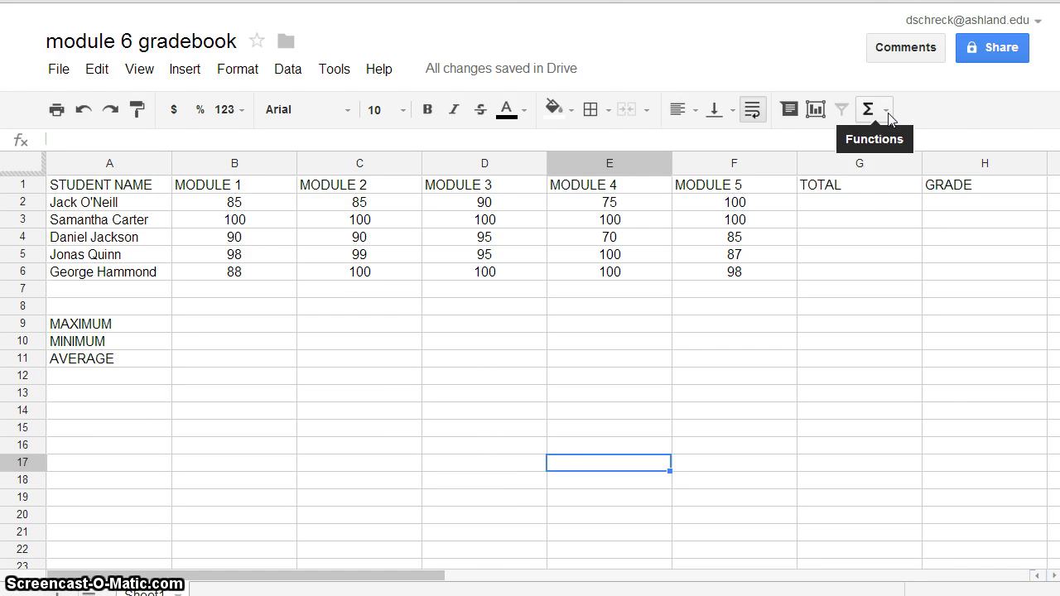
- Total the first student's module scores in G2 with SUM over B2:F2 and fill the formula down to G6
{"action": "left_click", "coordinate": [899, 208]}
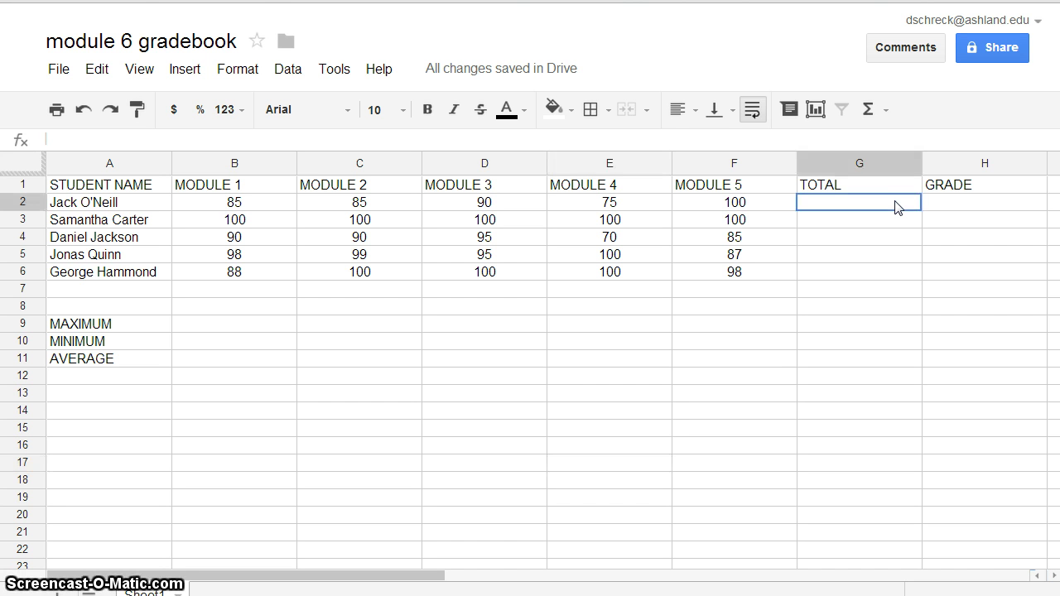
{"action": "left_click", "coordinate": [887, 113]}
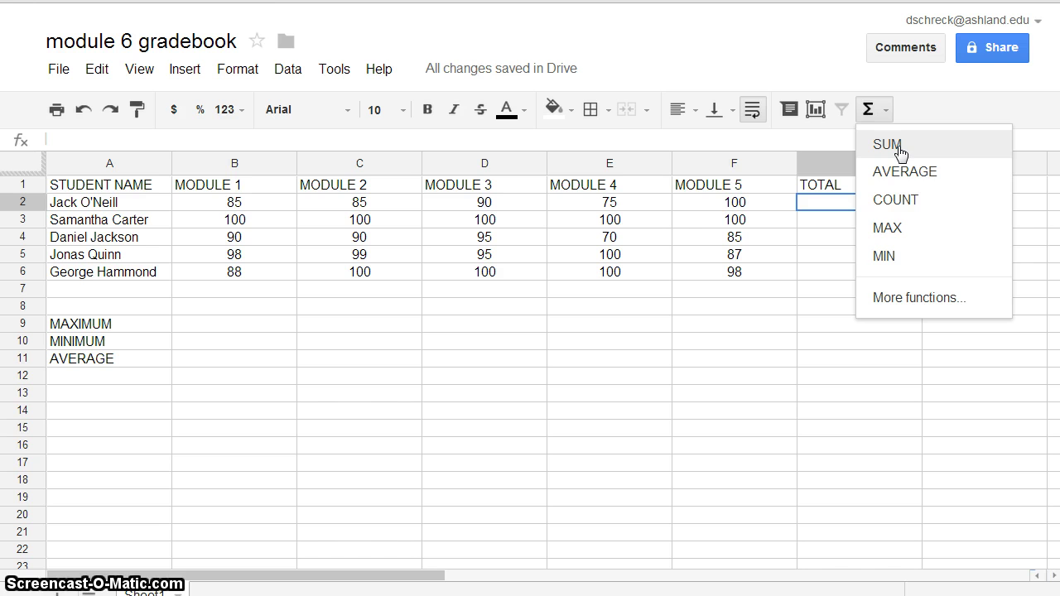
{"action": "left_click", "coordinate": [899, 149]}
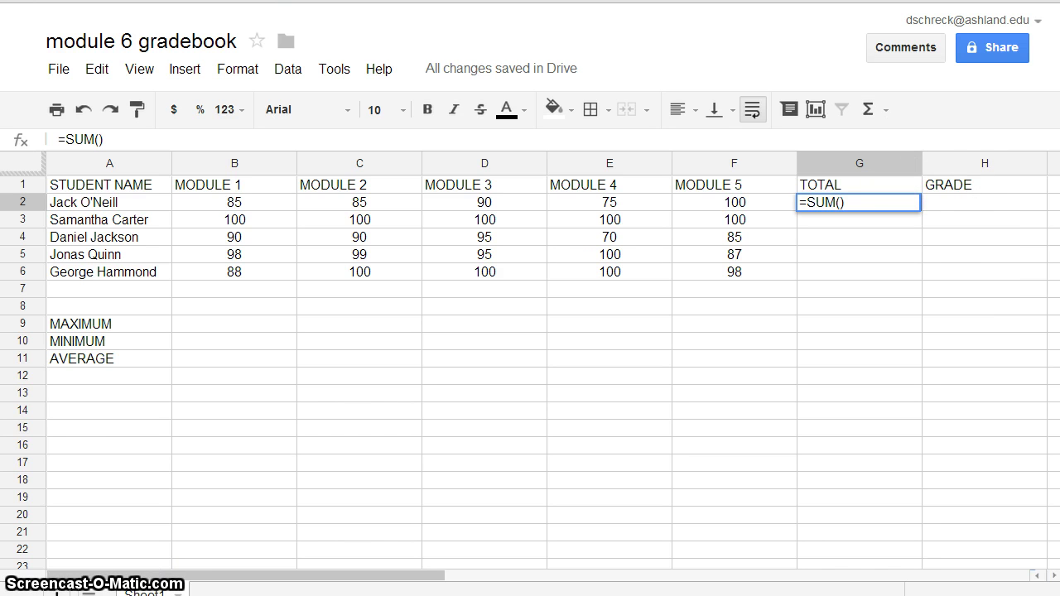
{"action": "left_click_drag", "start_coordinate": [238, 208], "coordinate": [373, 209]}
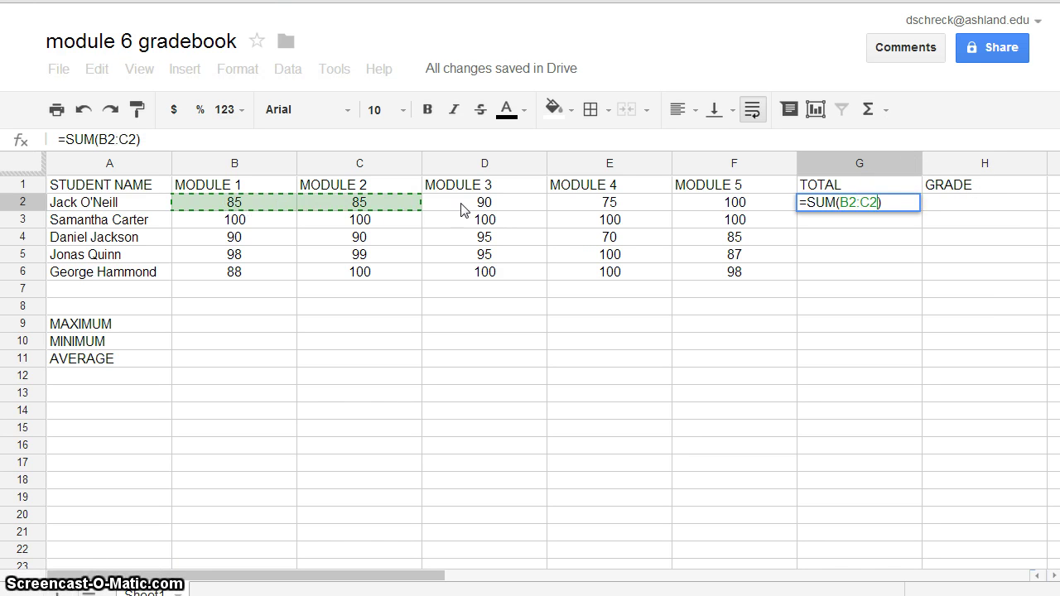
{"action": "left_click_drag", "start_coordinate": [462, 210], "coordinate": [749, 212]}
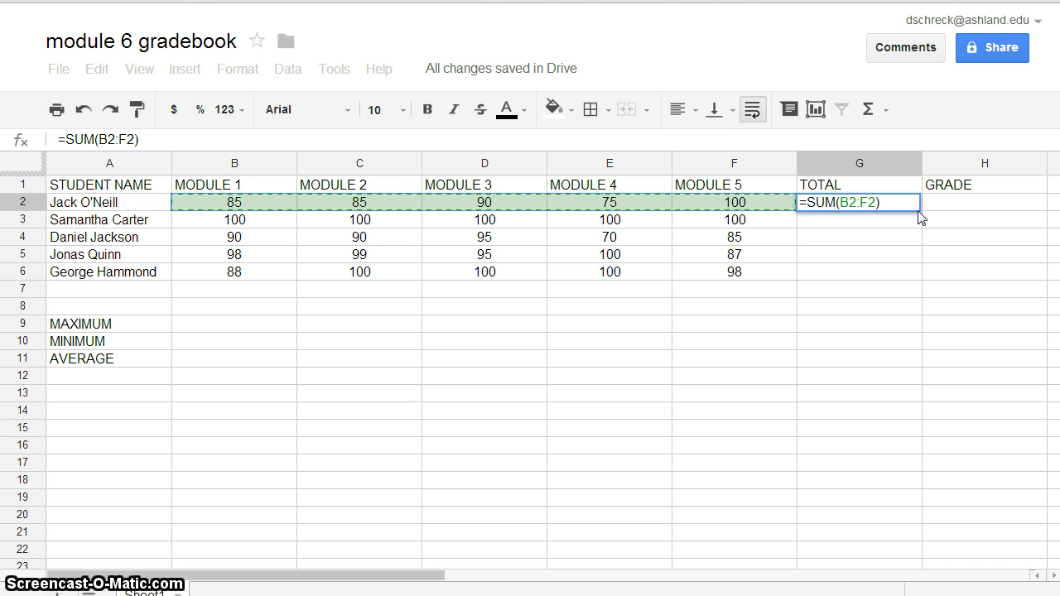
{"action": "key", "text": "Return"}
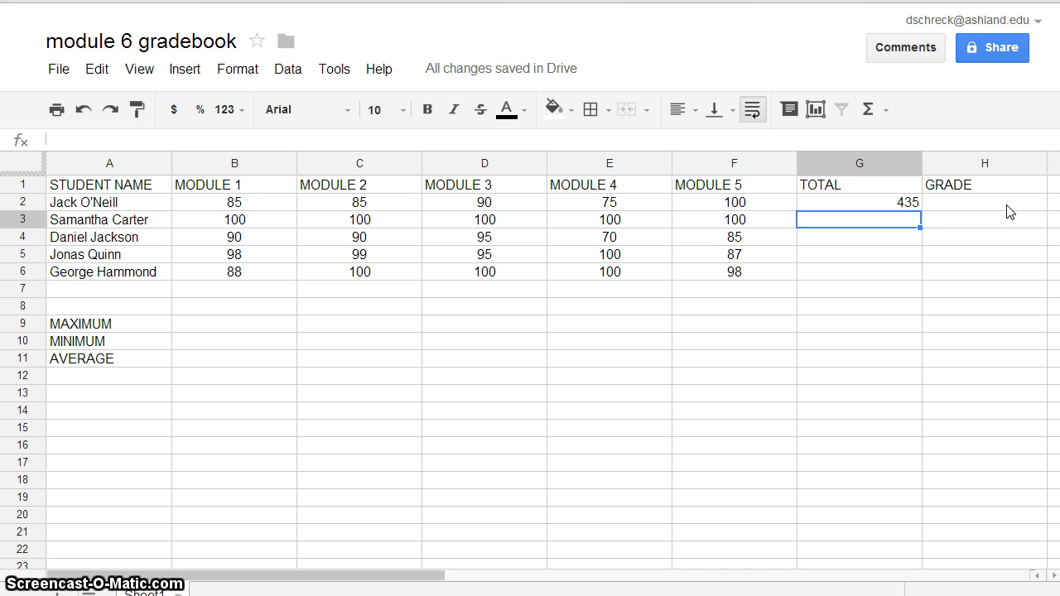
{"action": "left_click", "coordinate": [861, 208]}
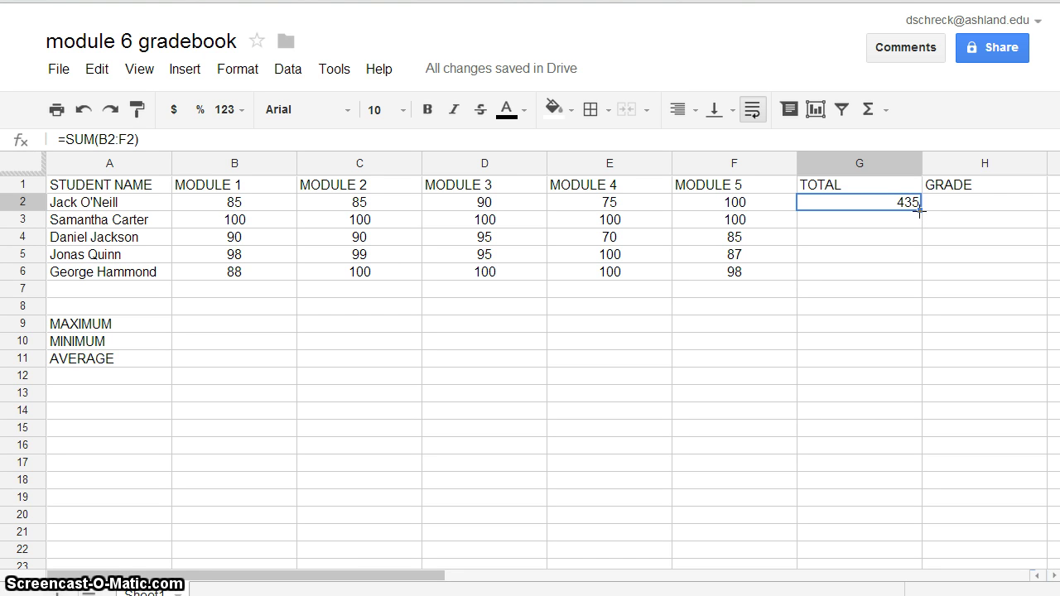
{"action": "left_click_drag", "start_coordinate": [917, 208], "coordinate": [910, 271]}
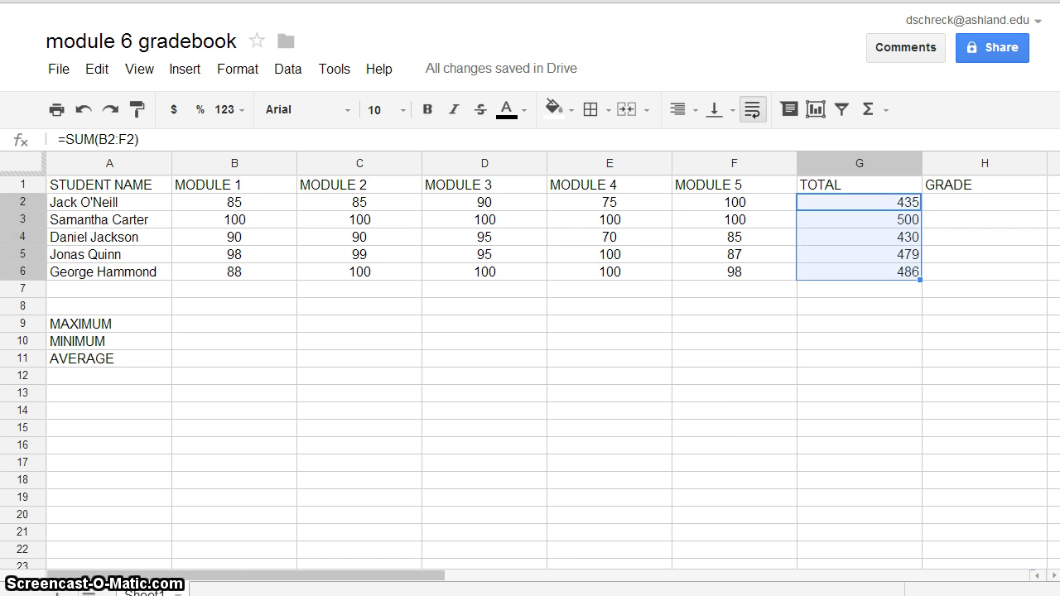
- Calculate the Module 1 maximum in B9 with MAX over B2:B6 and fill the formula across to F9
{"action": "left_click", "coordinate": [233, 462]}
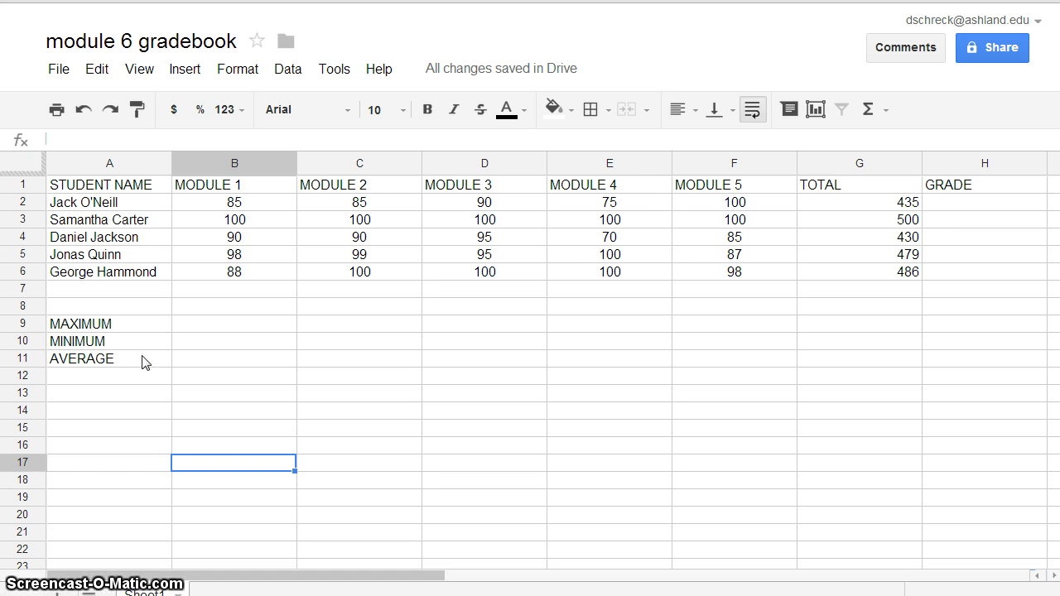
{"action": "key", "text": "Up"}
{"action": "key", "text": "Up"}
{"action": "key", "text": "Up"}
{"action": "key", "text": "Up"}
{"action": "key", "text": "Up"}
{"action": "key", "text": "Up"}
{"action": "key", "text": "Up"}
{"action": "key", "text": "Up"}
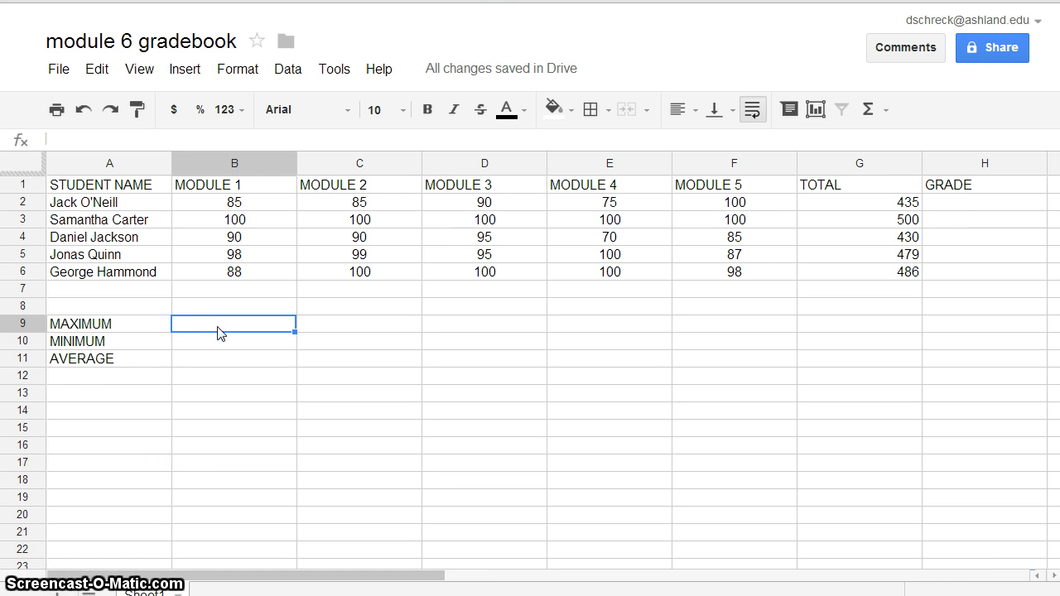
{"action": "left_click", "coordinate": [886, 113]}
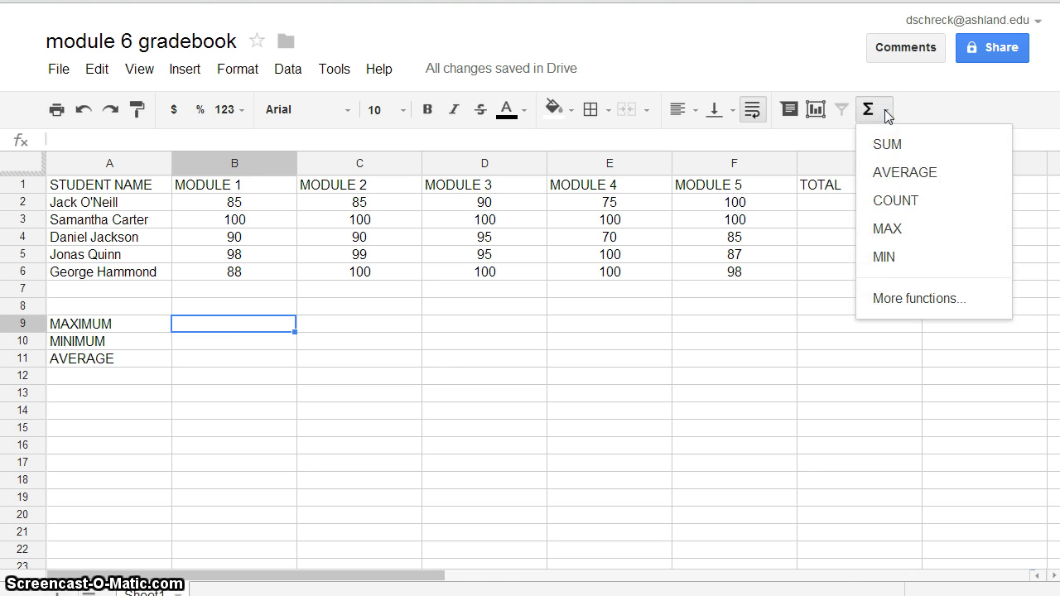
{"action": "left_click", "coordinate": [901, 229]}
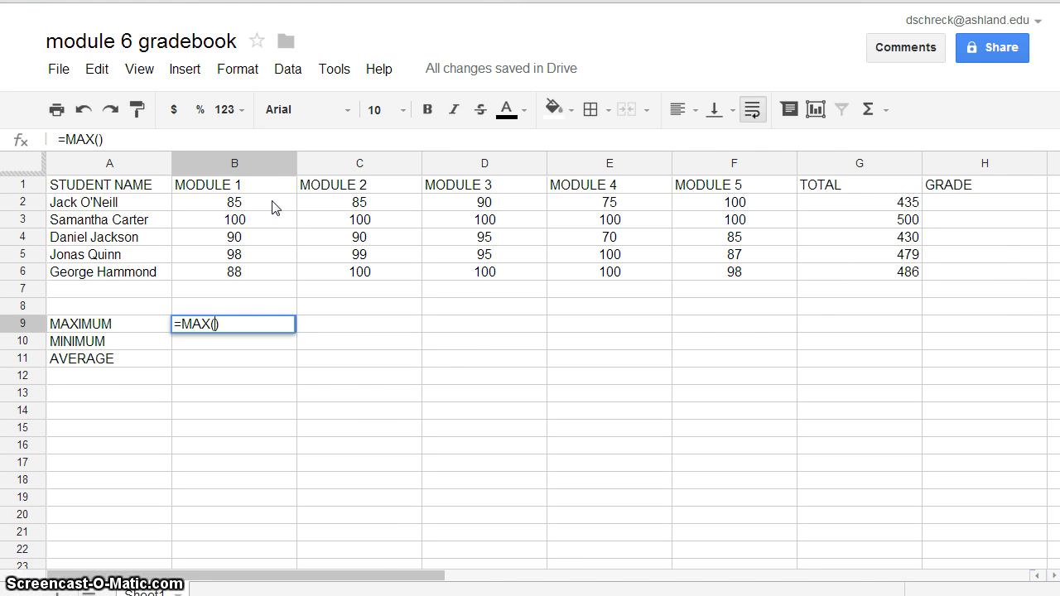
{"action": "left_click_drag", "start_coordinate": [273, 207], "coordinate": [276, 278]}
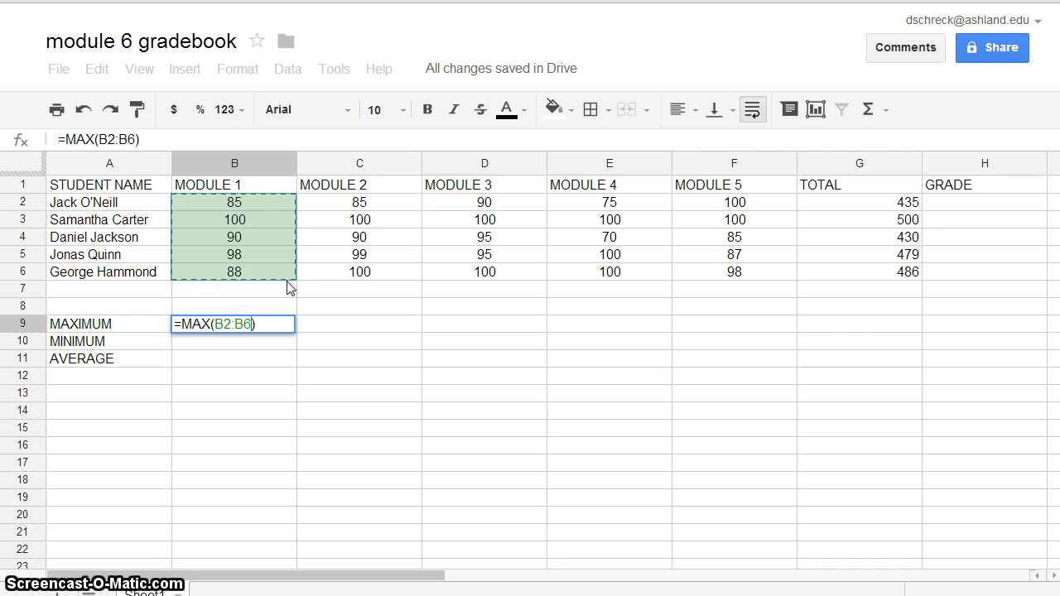
{"action": "key", "text": "Return"}
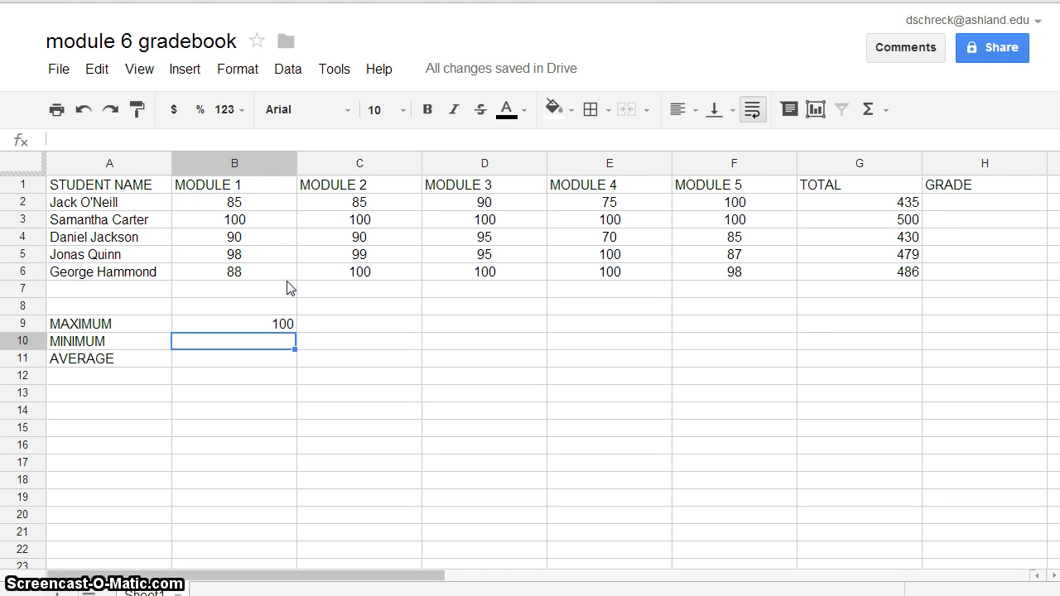
{"action": "left_click", "coordinate": [279, 327]}
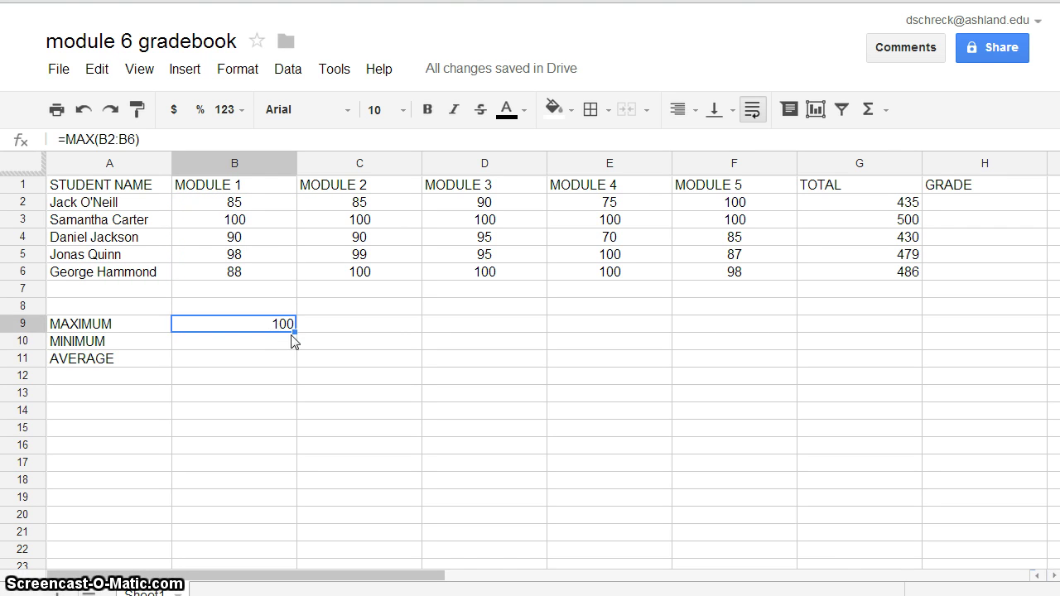
{"action": "left_click_drag", "start_coordinate": [503, 336], "coordinate": [726, 329]}
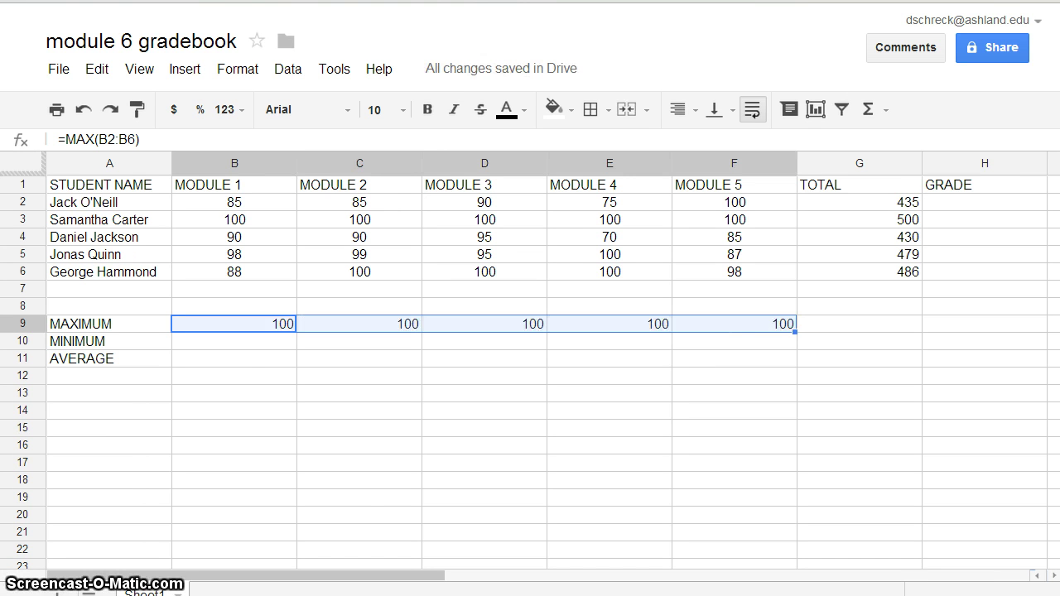
- Calculate the Module 1 minimum in B10 with MIN over B2:B6 and fill the formula across to F10
{"action": "key", "text": "Down"}
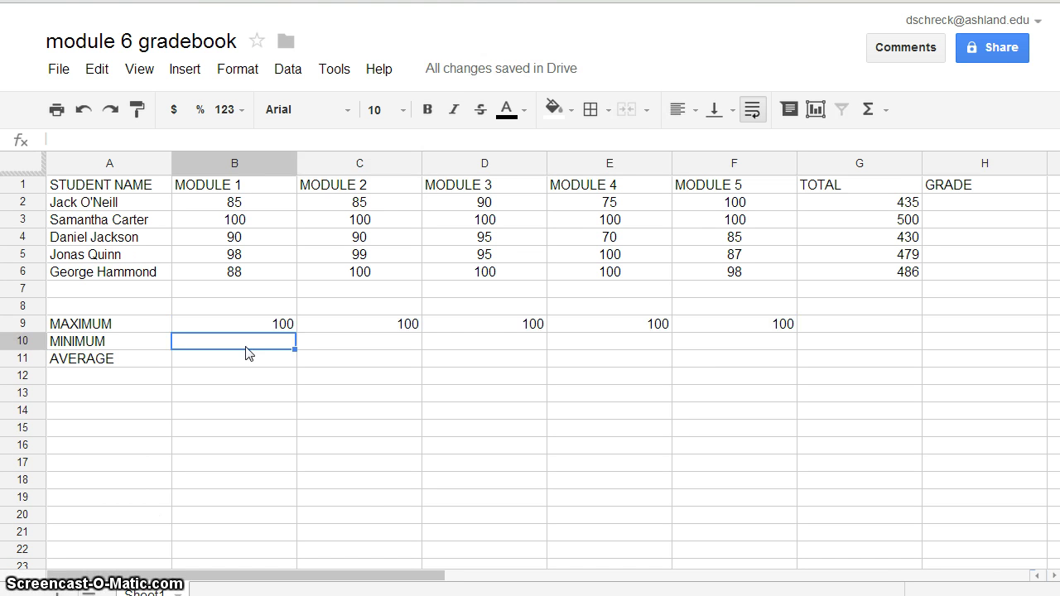
{"action": "left_click", "coordinate": [886, 111]}
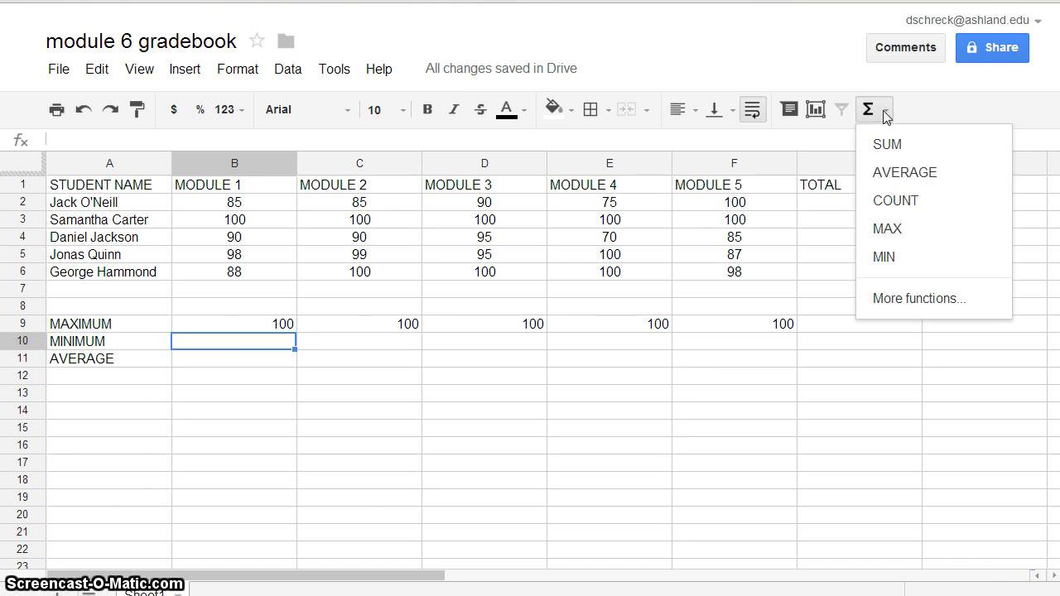
{"action": "left_click", "coordinate": [886, 257]}
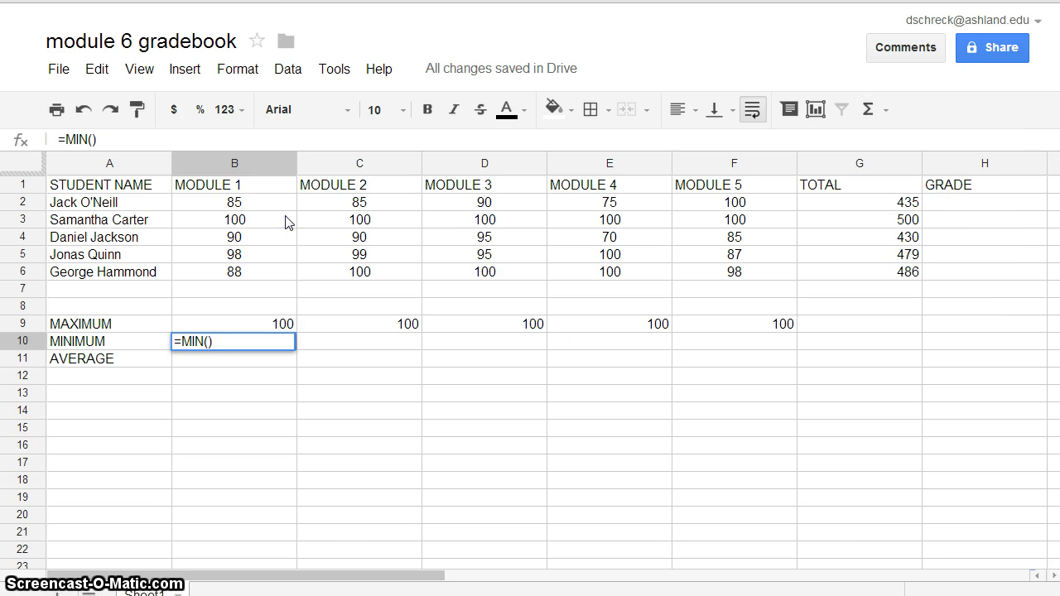
{"action": "left_click_drag", "start_coordinate": [278, 199], "coordinate": [284, 275]}
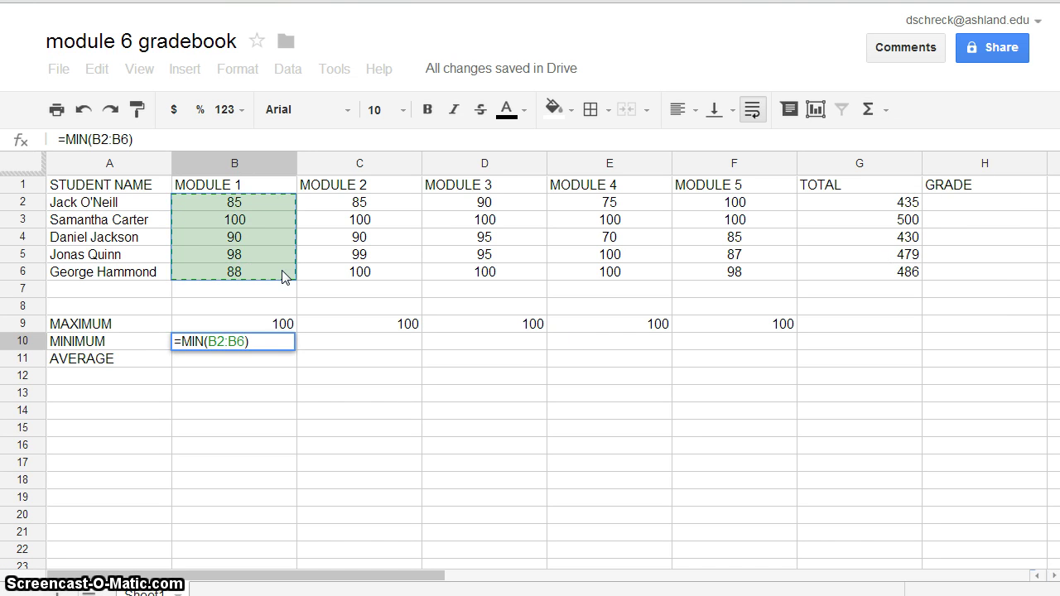
{"action": "key", "text": "Return"}
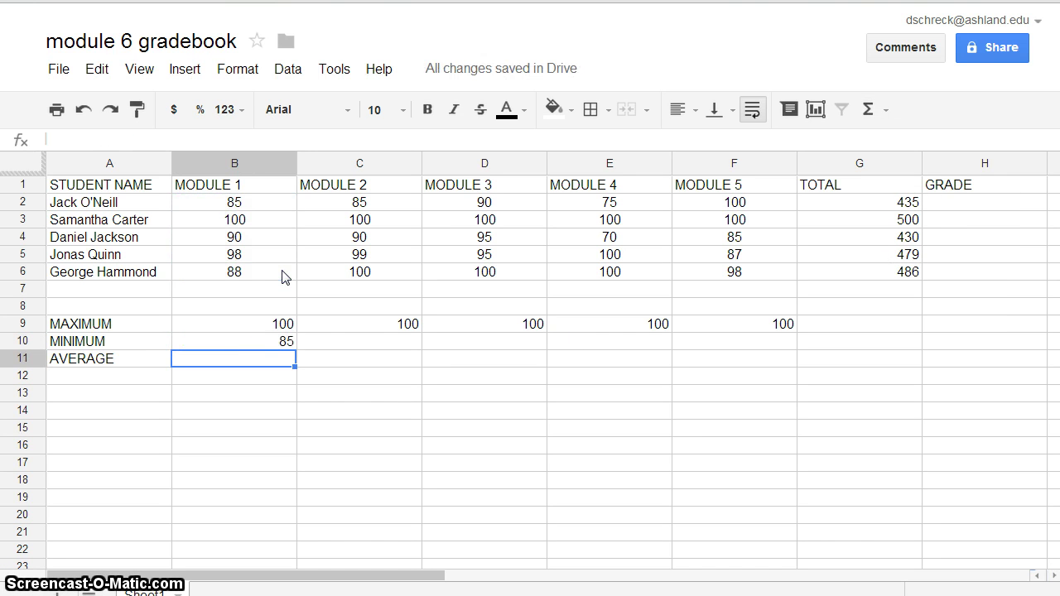
{"action": "left_click", "coordinate": [277, 346]}
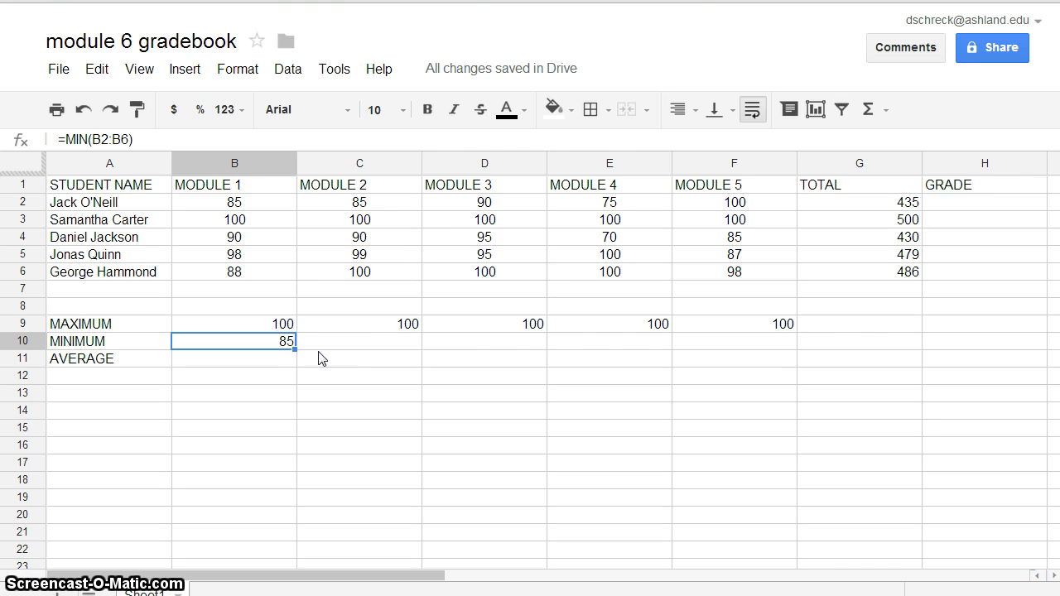
{"action": "left_click_drag", "start_coordinate": [295, 350], "coordinate": [495, 351]}
{"action": "left_click_drag", "start_coordinate": [780, 359], "coordinate": [779, 358]}
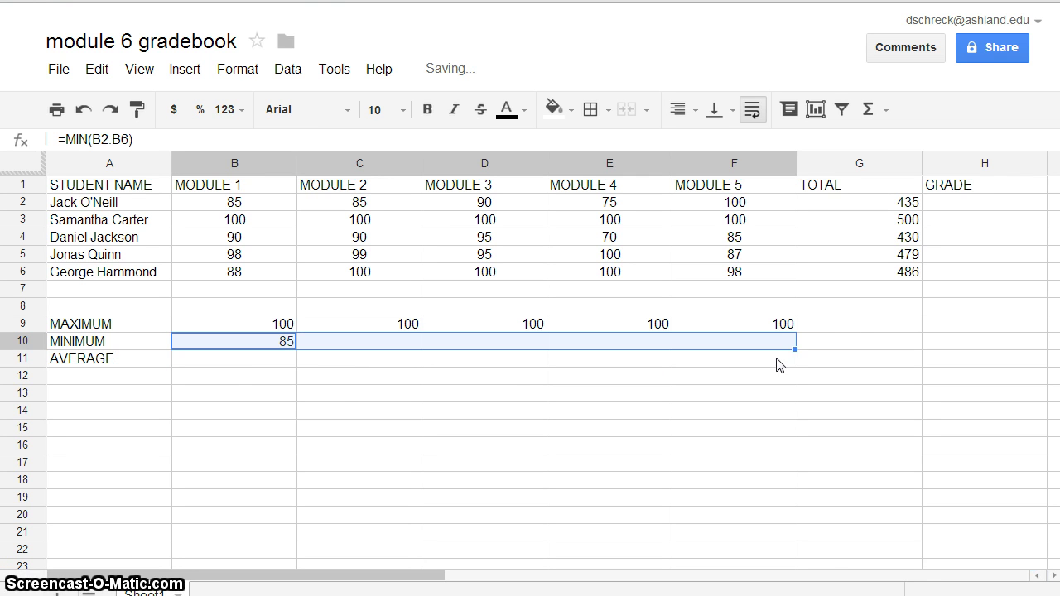
- Calculate the Module 1 average in B11 with AVERAGE over B2:B6 and fill the formula across to F11
{"action": "left_click", "coordinate": [256, 362]}
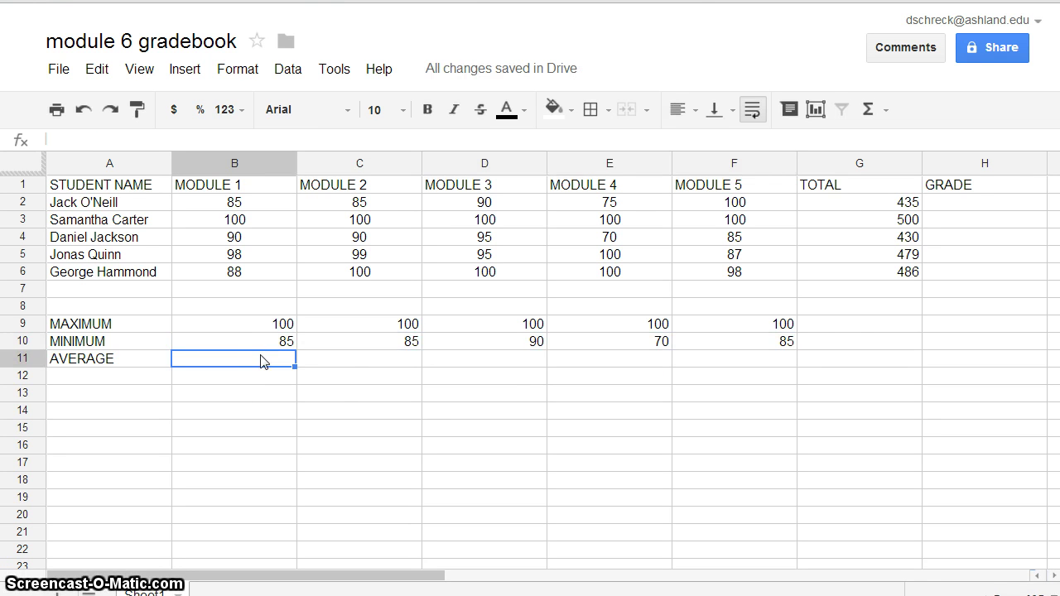
{"action": "left_click", "coordinate": [887, 112]}
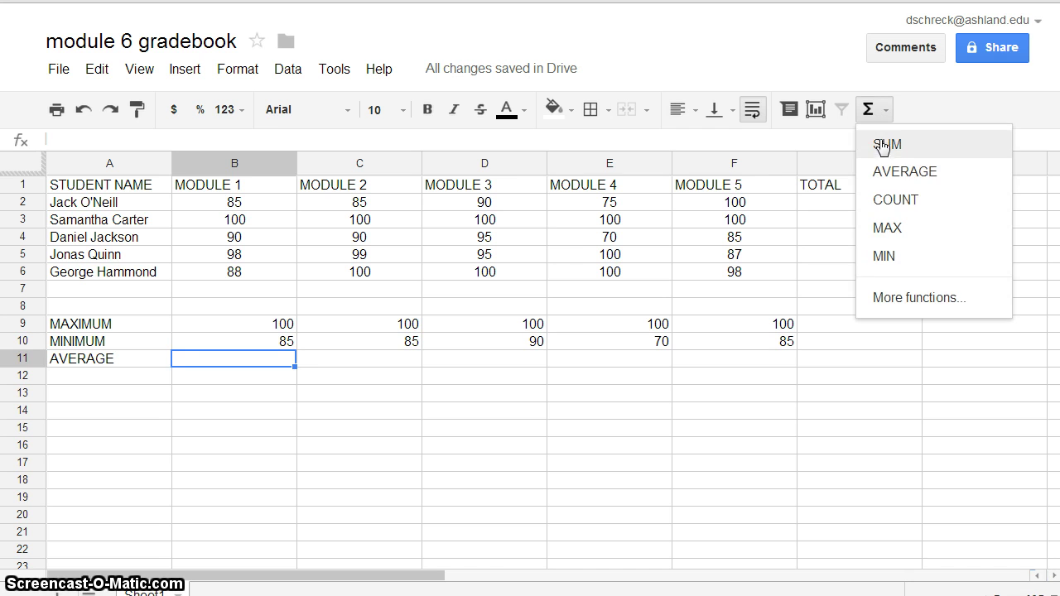
{"action": "left_click", "coordinate": [899, 174]}
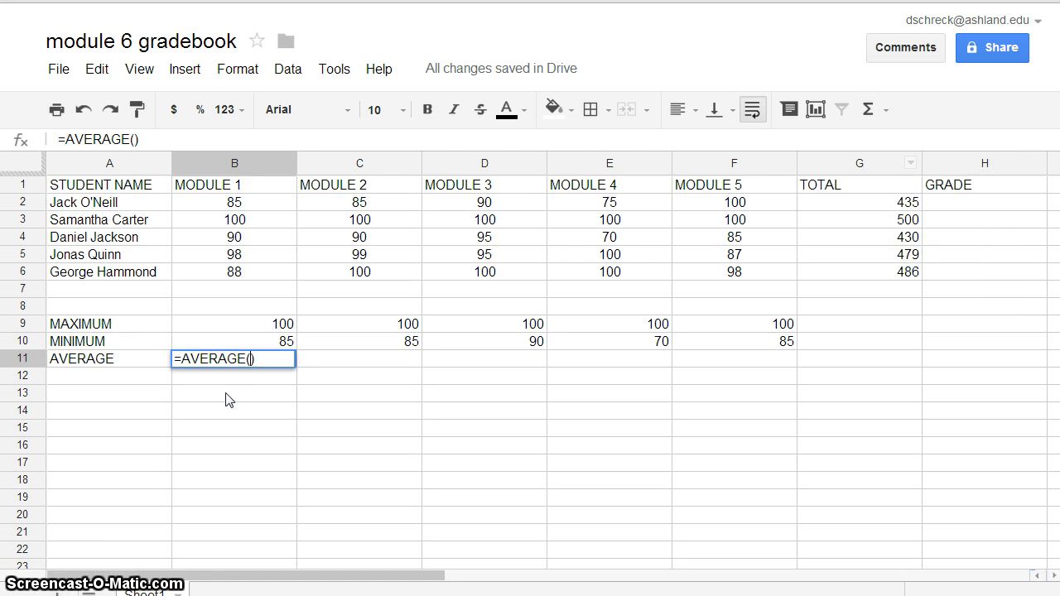
{"action": "left_click_drag", "start_coordinate": [281, 207], "coordinate": [282, 273]}
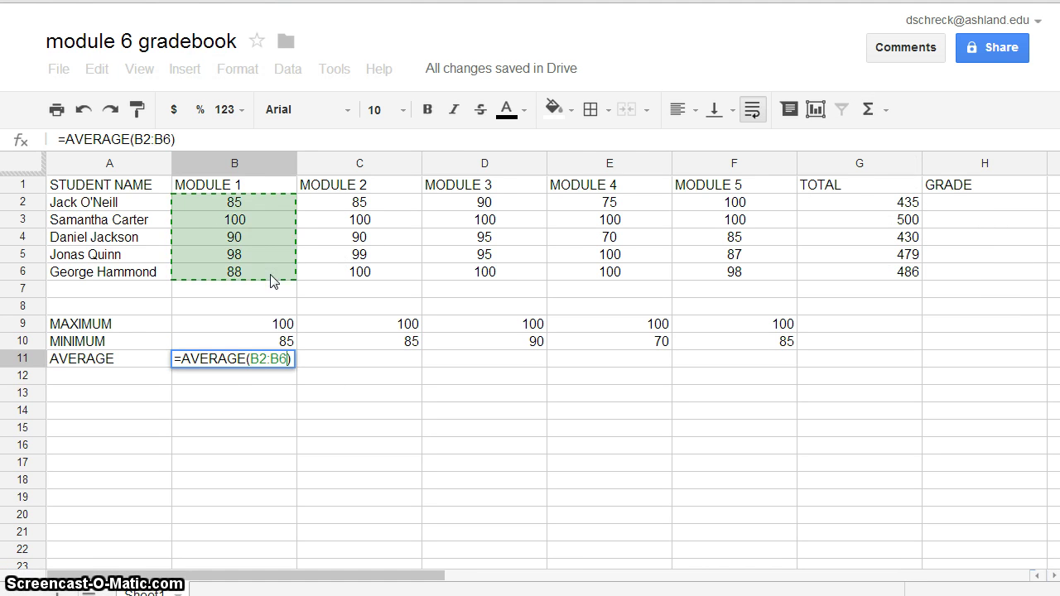
{"action": "key", "text": "Return"}
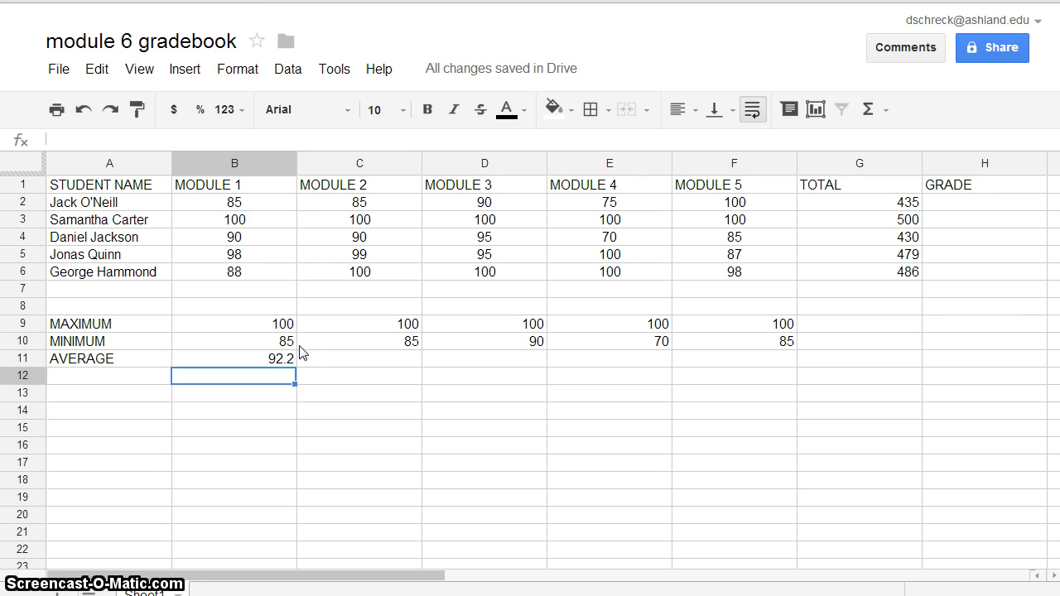
{"action": "left_click", "coordinate": [290, 362]}
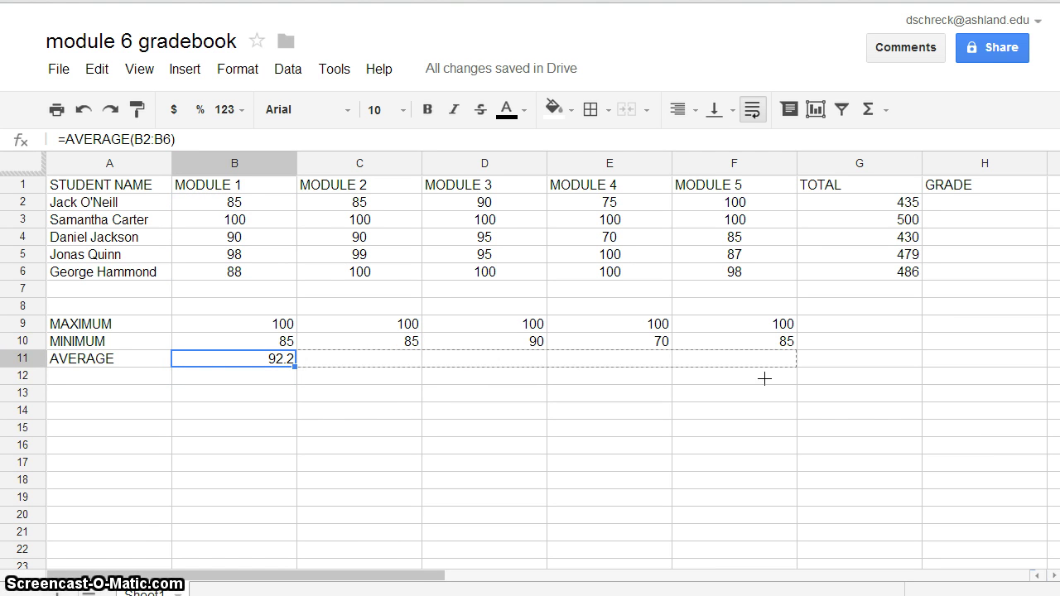
{"action": "left_click_drag", "start_coordinate": [383, 466], "coordinate": [746, 364]}
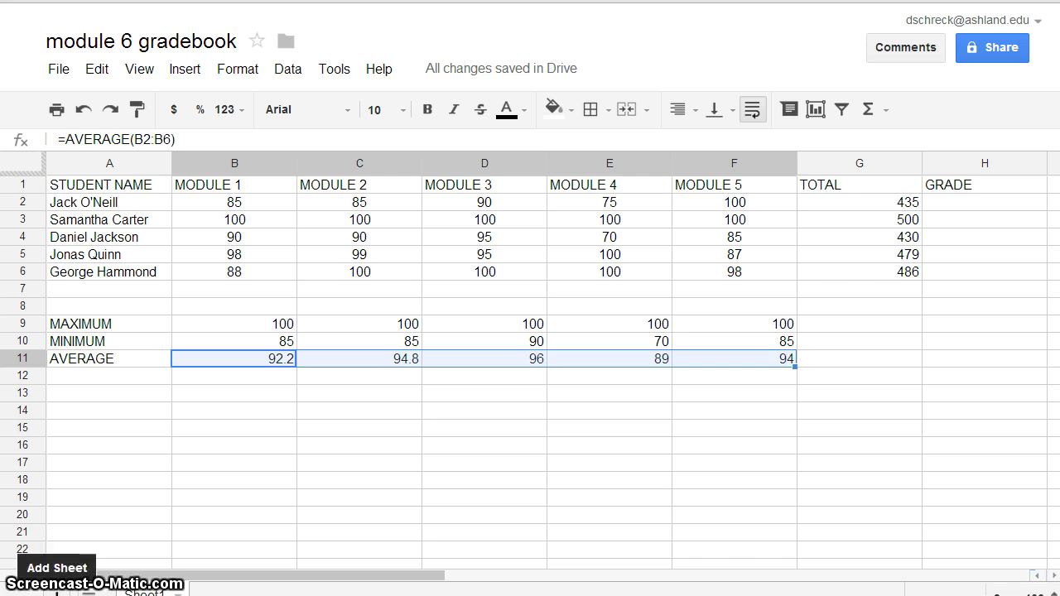
- Bold the header row A1:H1 and the MAXIMUM, MINIMUM and AVERAGE labels in A9:A11
{"action": "left_click", "coordinate": [609, 496]}
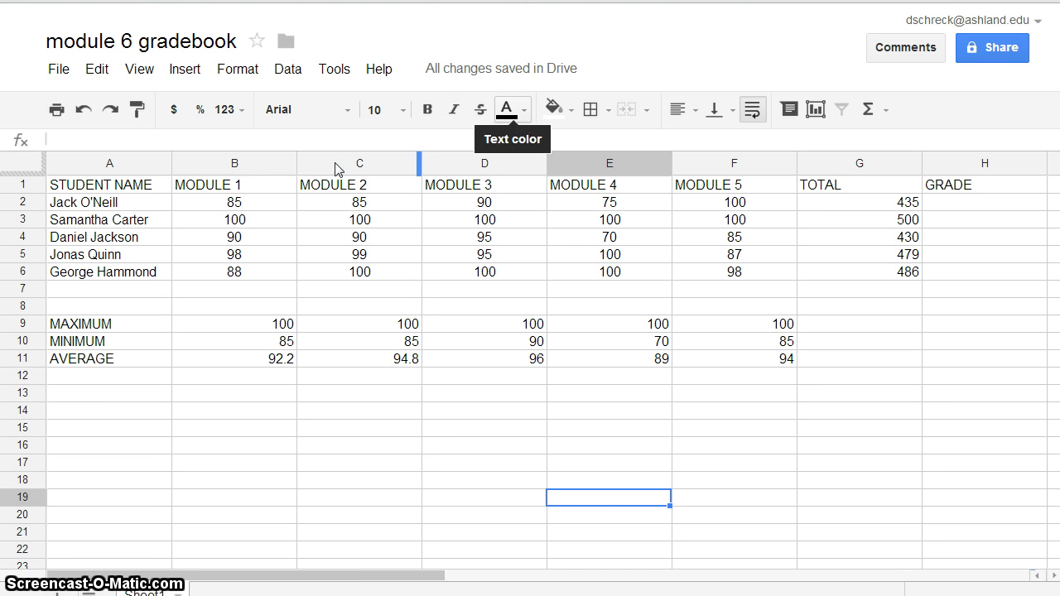
{"action": "left_click_drag", "start_coordinate": [139, 185], "coordinate": [931, 197]}
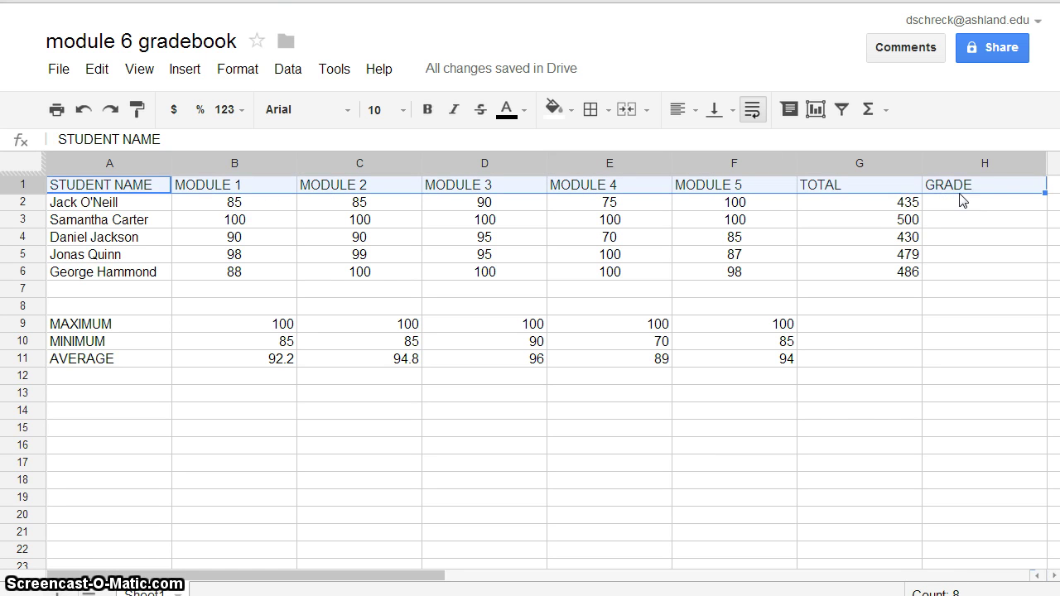
{"action": "left_click", "coordinate": [428, 109]}
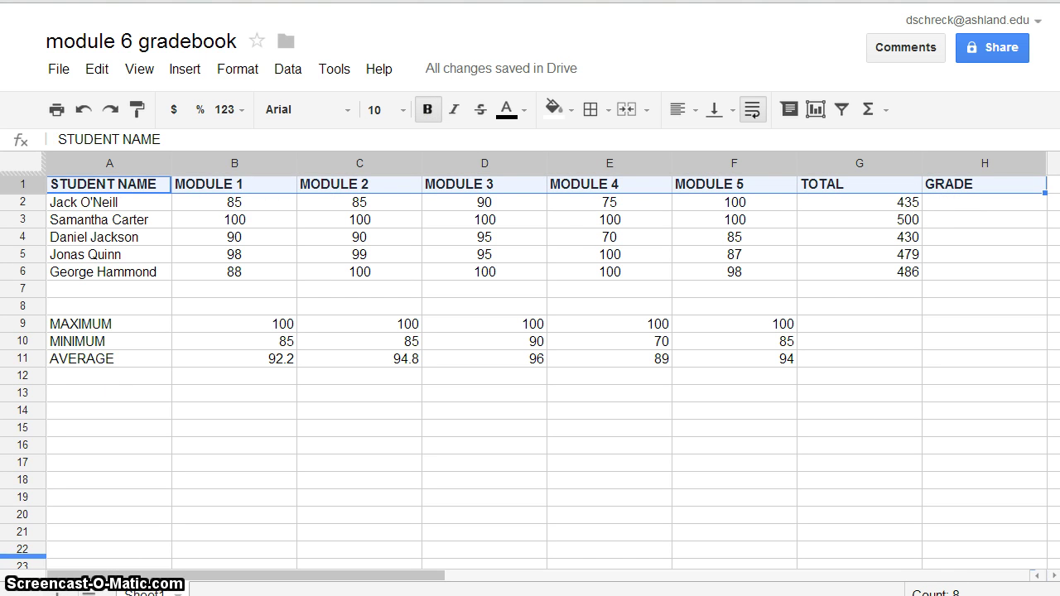
{"action": "left_click_drag", "start_coordinate": [108, 323], "coordinate": [108, 358]}
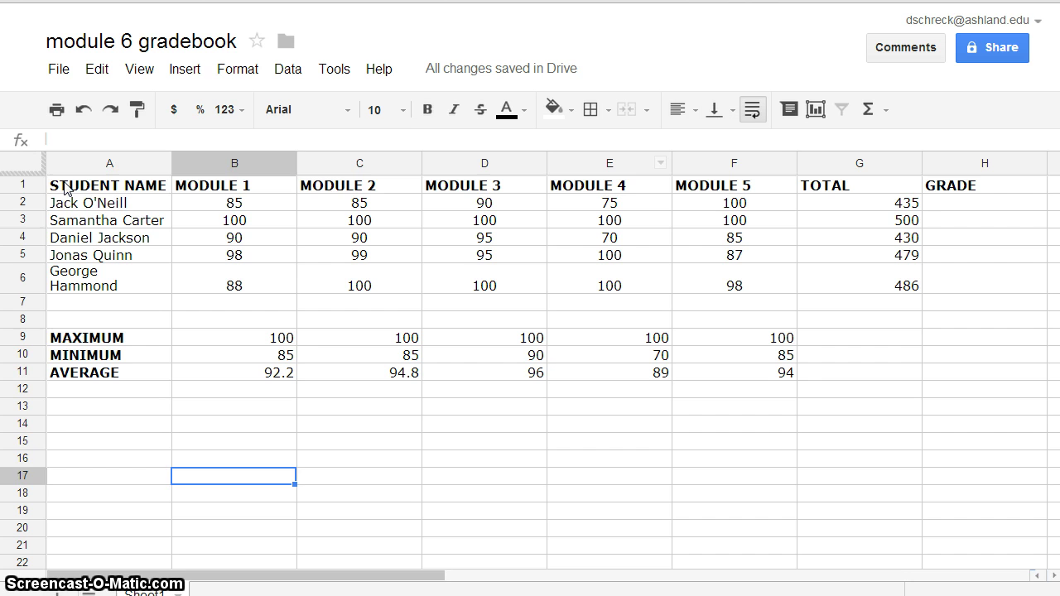
- Center the contents of the whole gradebook range A1:H11 horizontally
{"action": "left_click_drag", "start_coordinate": [70, 188], "coordinate": [985, 379]}
{"action": "left_click", "coordinate": [686, 110]}
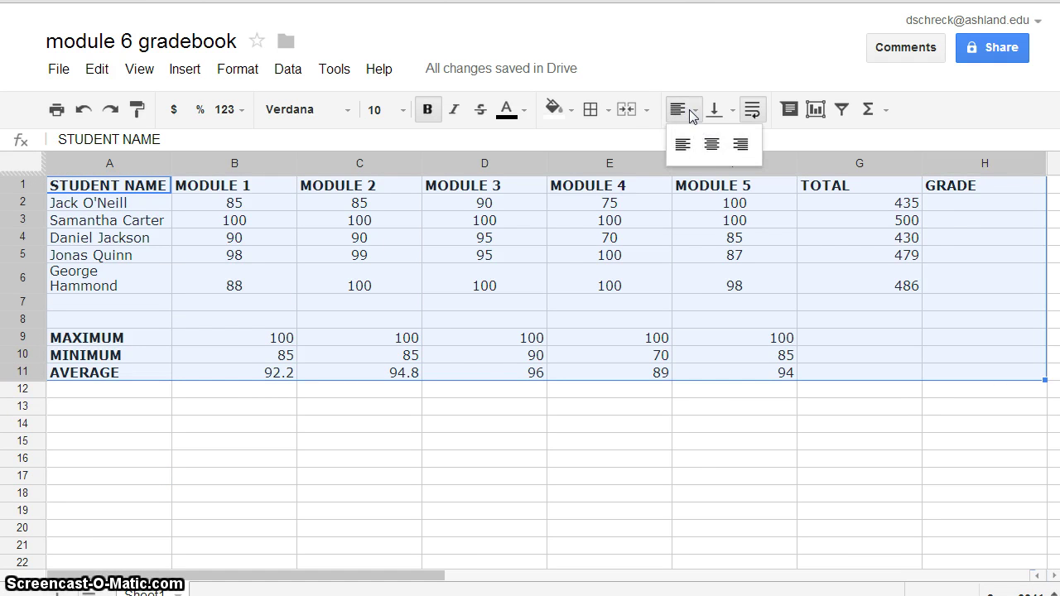
{"action": "left_click", "coordinate": [712, 144]}
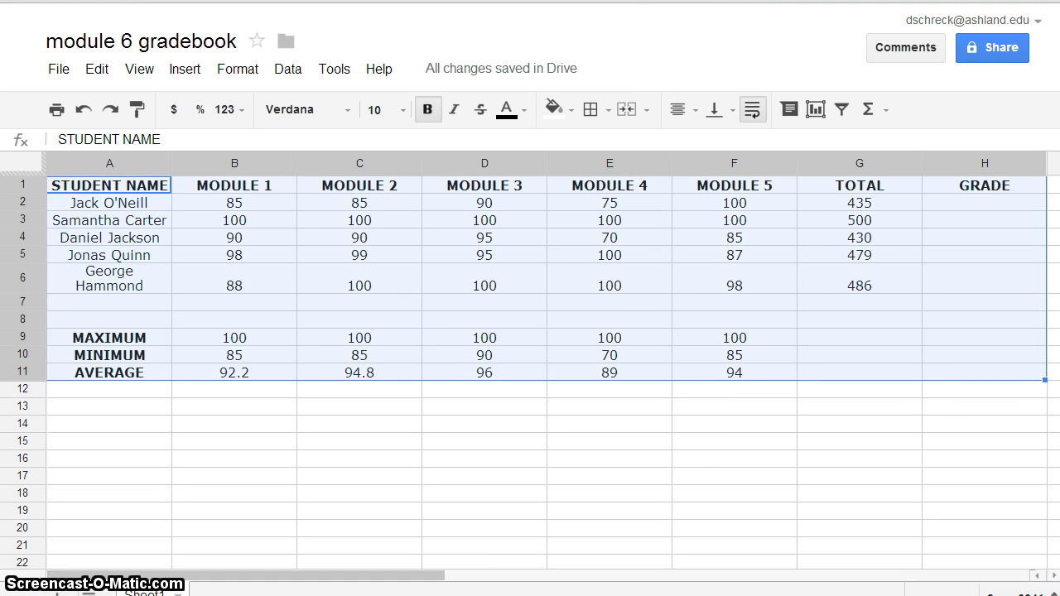
{"action": "left_click", "coordinate": [151, 493]}
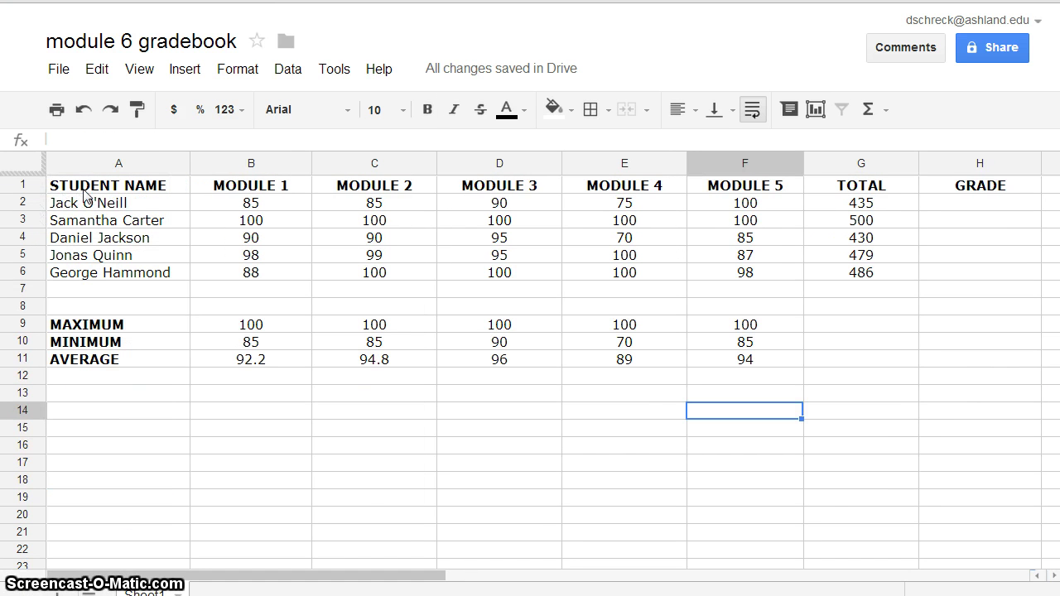
- Fill the header row A1:H1 with a light green background
{"action": "left_click_drag", "start_coordinate": [86, 189], "coordinate": [974, 190]}
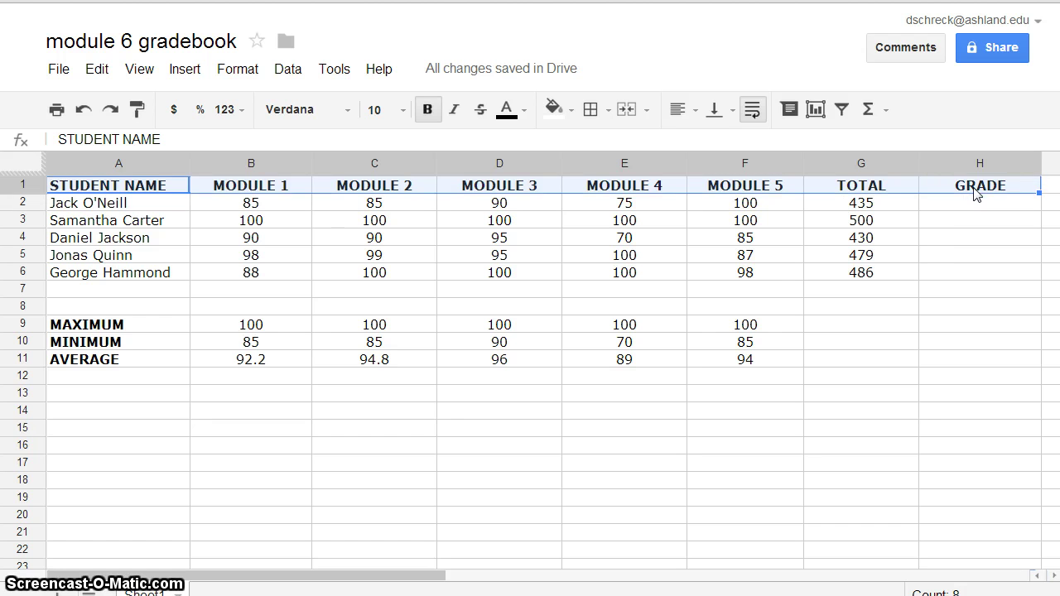
{"action": "left_click", "coordinate": [571, 114]}
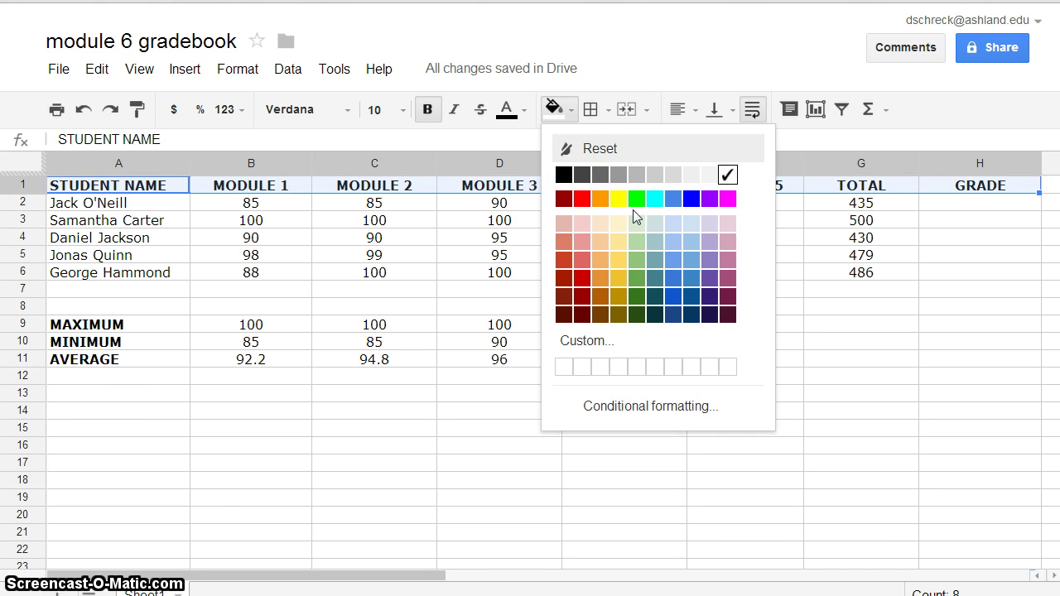
{"action": "left_click", "coordinate": [637, 259]}
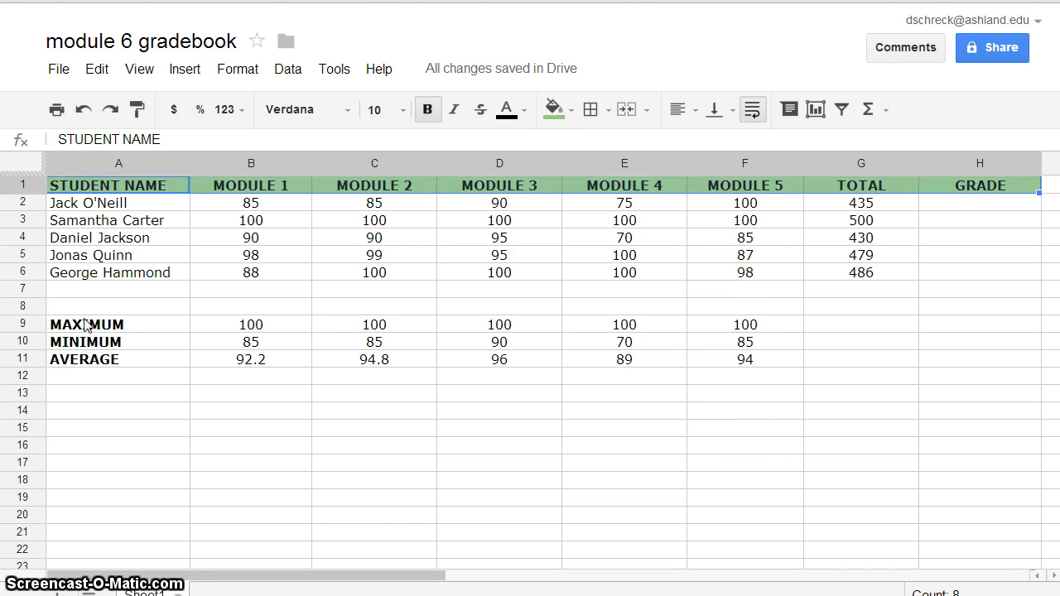
- Fill the MAXIMUM, MINIMUM and AVERAGE label cells A9:A11 with a light orange background
{"action": "left_click_drag", "start_coordinate": [130, 329], "coordinate": [144, 369]}
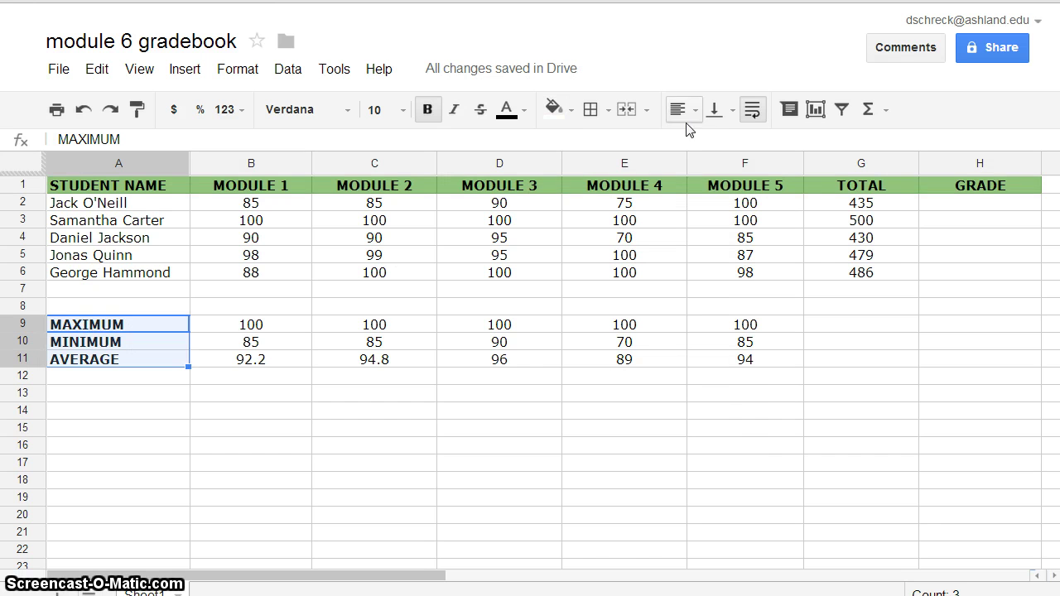
{"action": "left_click", "coordinate": [571, 114]}
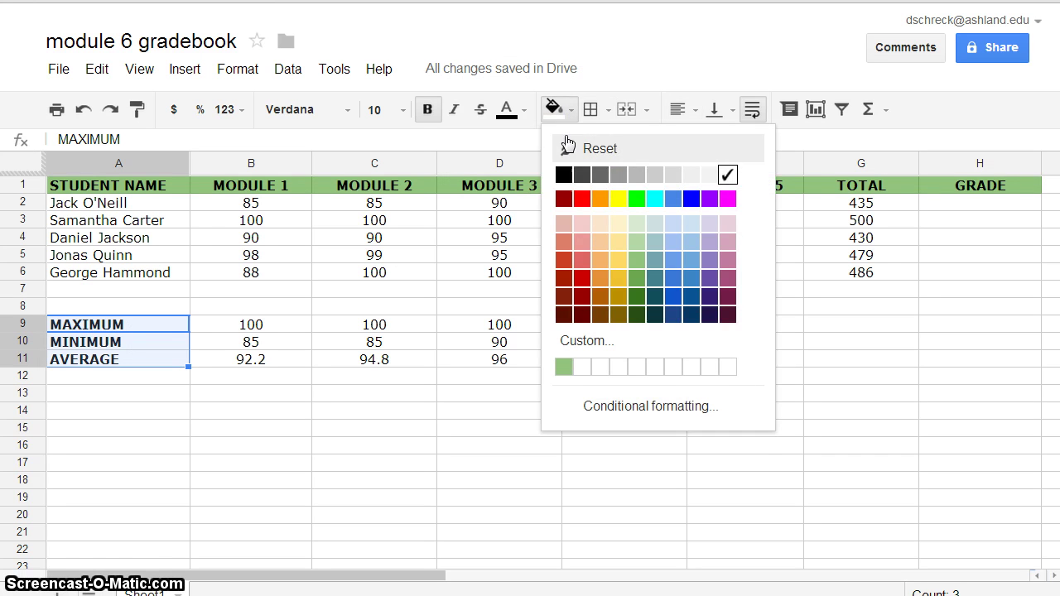
{"action": "left_click", "coordinate": [600, 244]}
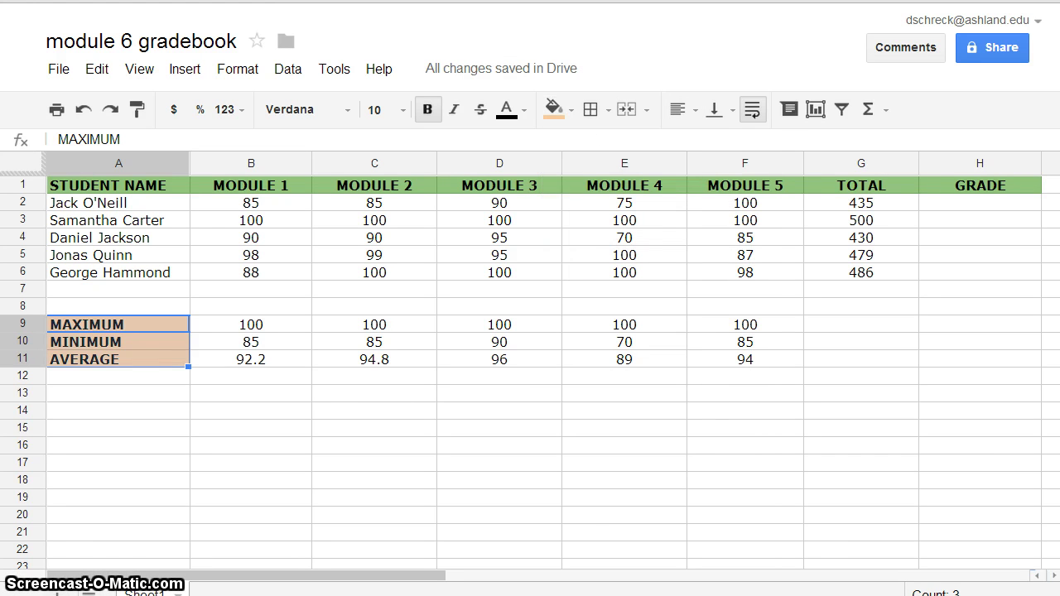
{"action": "left_click", "coordinate": [121, 499]}
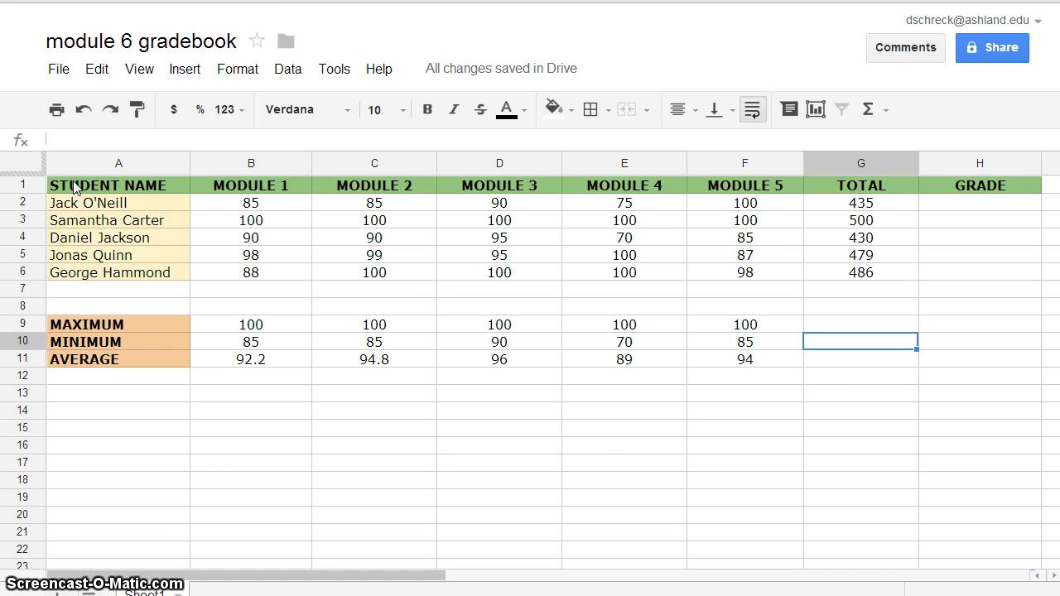
- Apply borders around all cells in the range A1:H12
{"action": "left_click_drag", "start_coordinate": [77, 187], "coordinate": [985, 381]}
{"action": "left_click", "coordinate": [602, 113]}
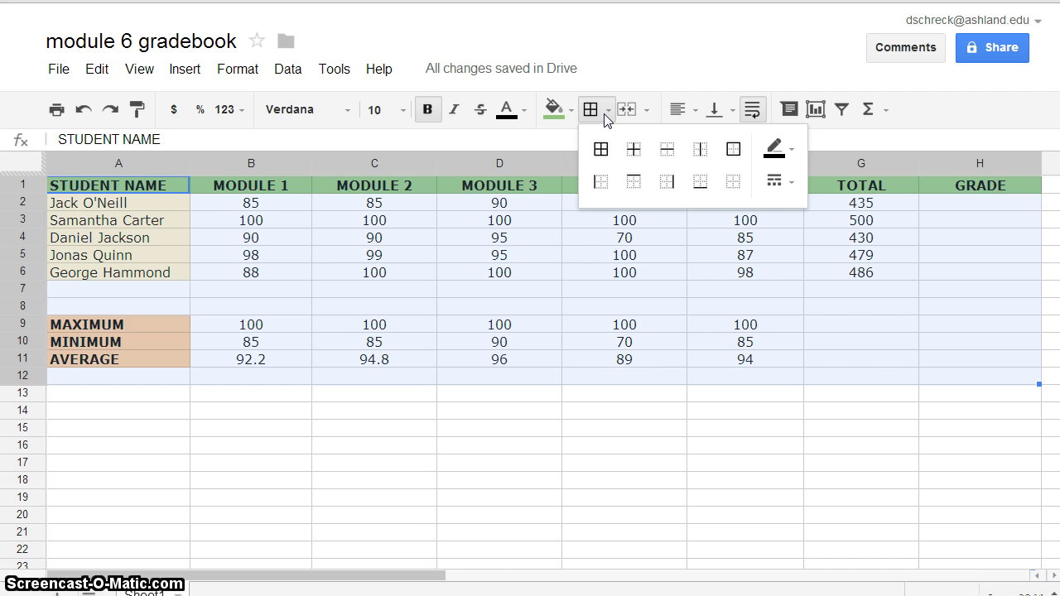
{"action": "left_click", "coordinate": [602, 149]}
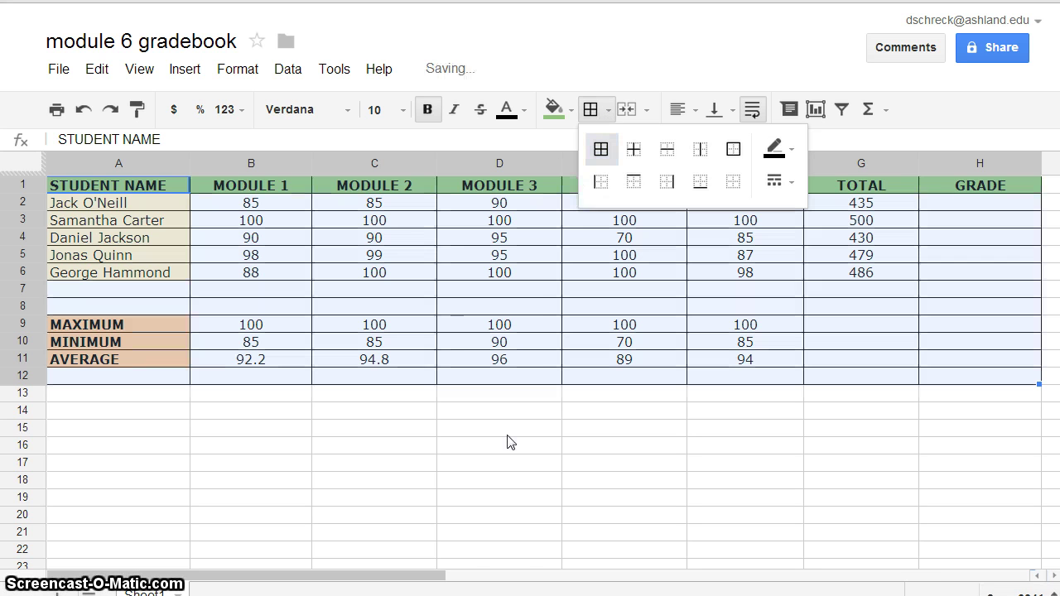
{"action": "left_click", "coordinate": [427, 501]}
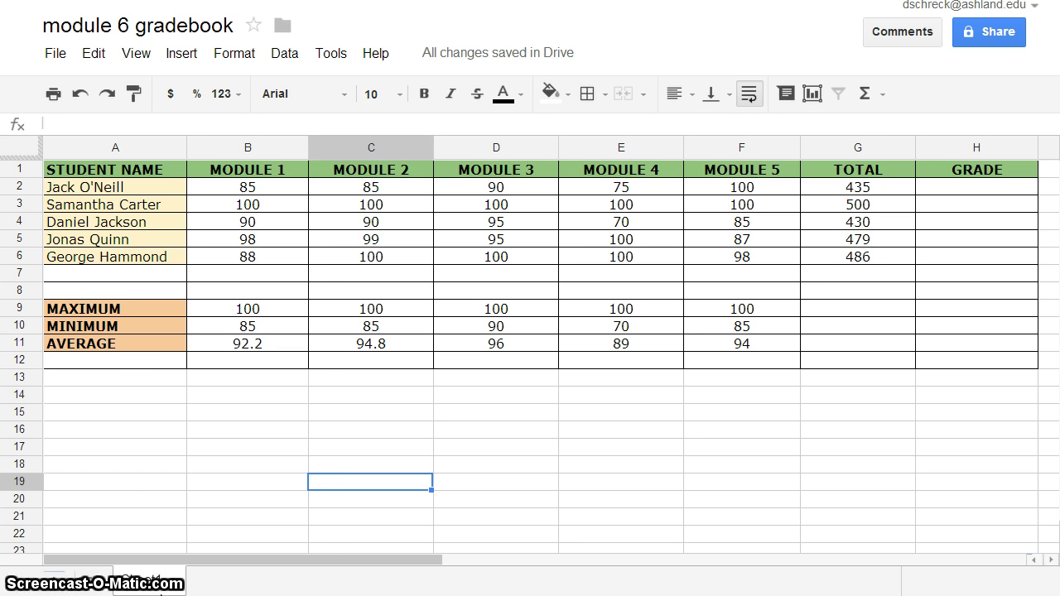
- Rename the gradebook sheet as MATH and add a second, blank sheet to the spreadsheet
{"action": "right_click", "coordinate": [176, 585]}
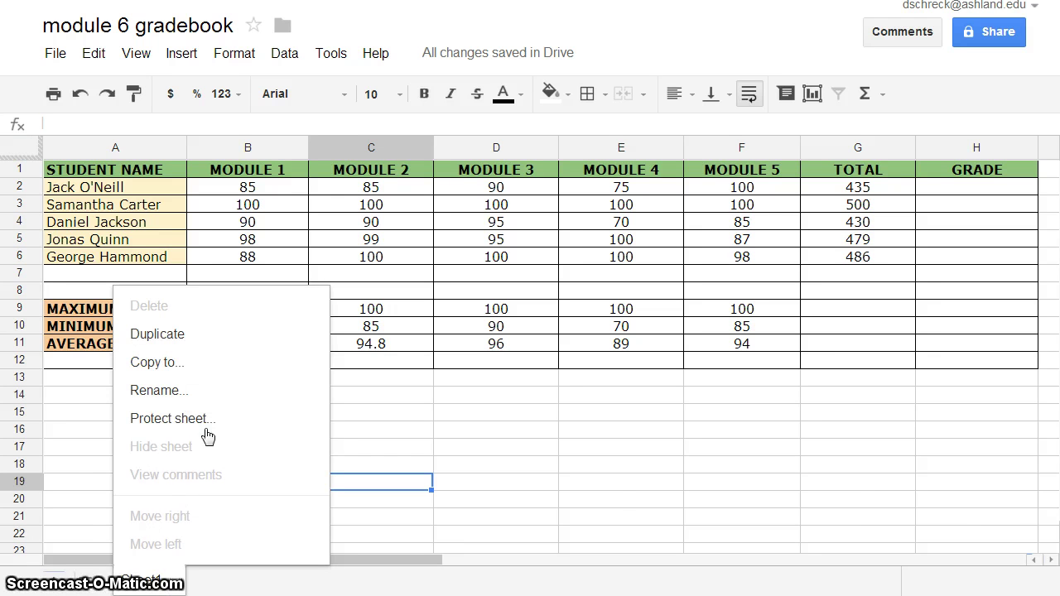
{"action": "left_click", "coordinate": [214, 391]}
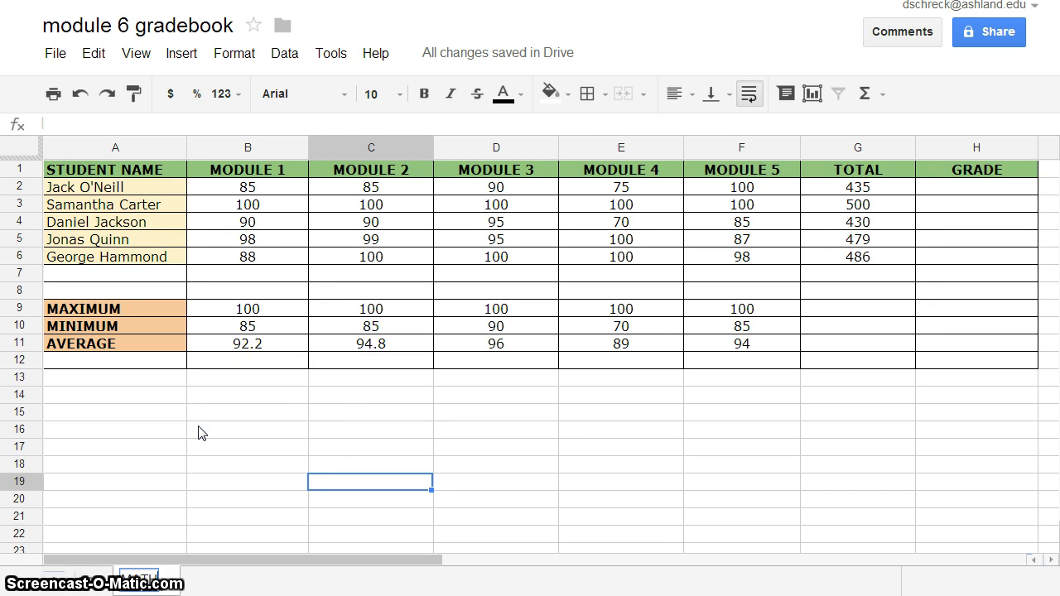
{"action": "key", "text": "Return"}
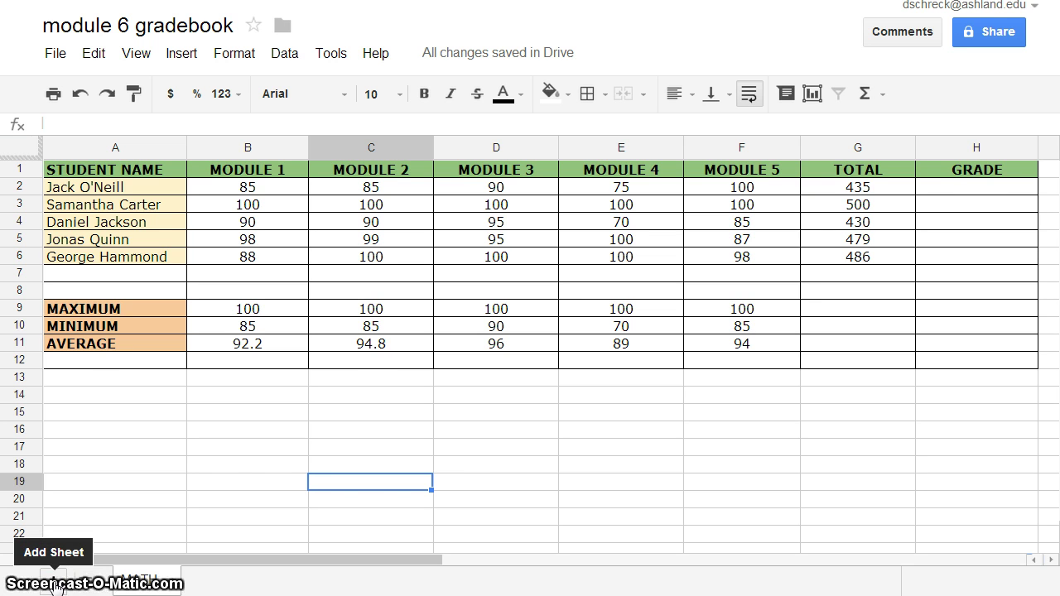
{"action": "left_click", "coordinate": [54, 583]}
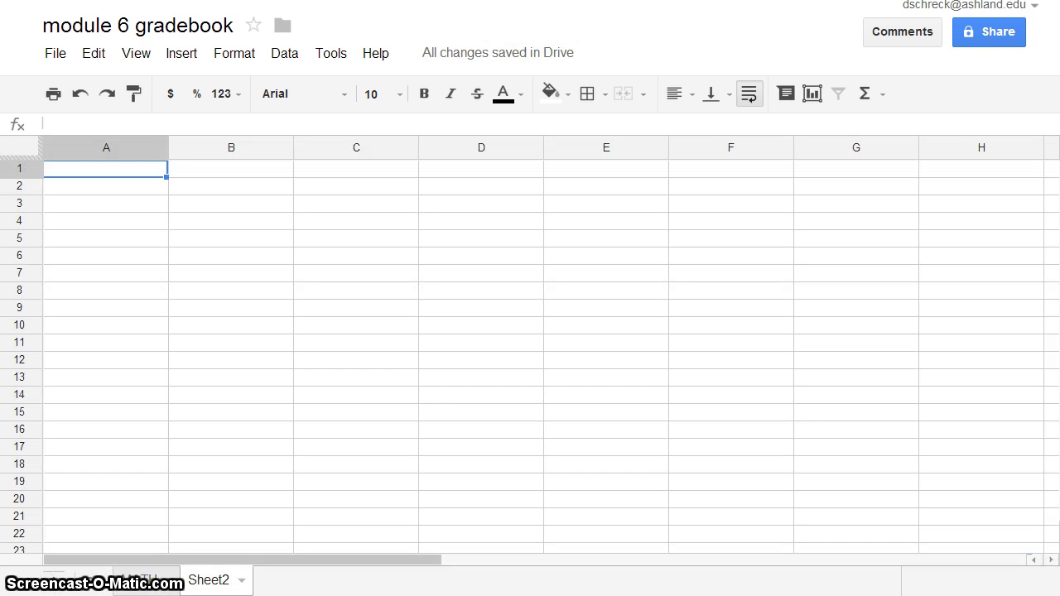
- Rename the second sheet as READING
{"action": "left_click", "coordinate": [241, 584]}
{"action": "left_click", "coordinate": [252, 398]}
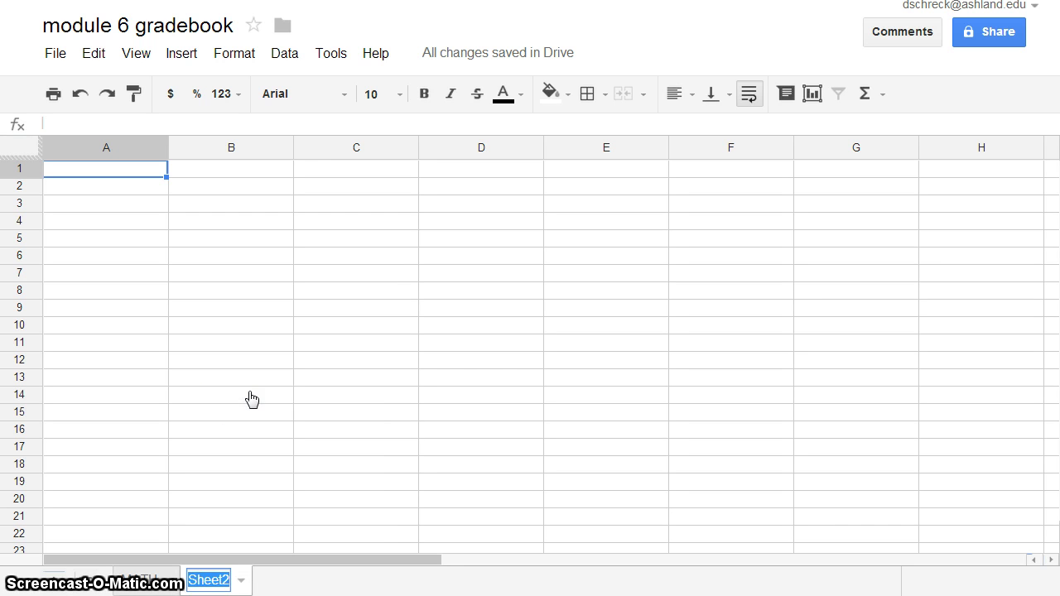
{"action": "type", "text": "READING"}
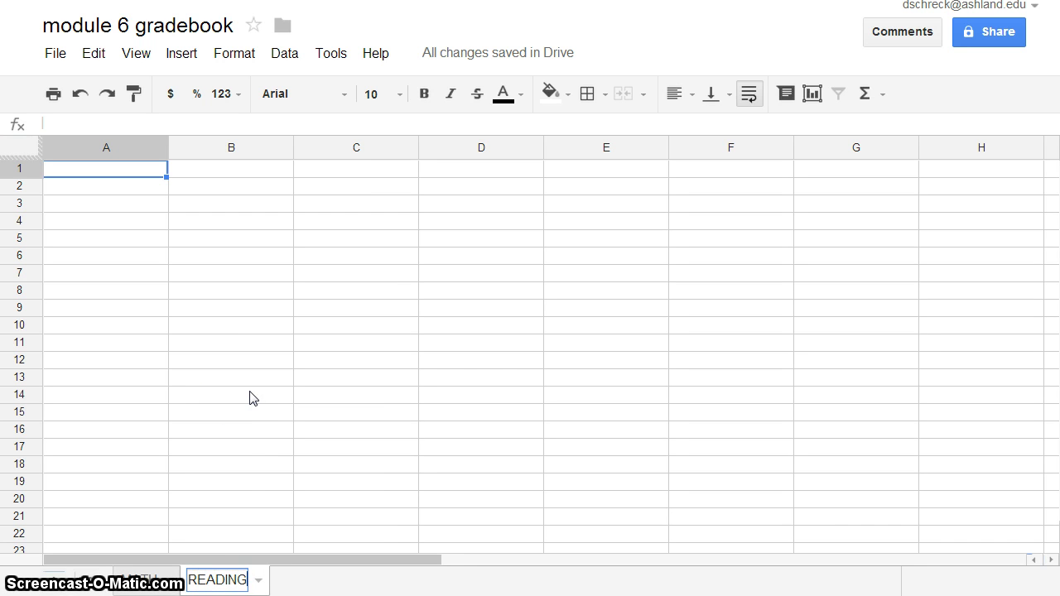
{"action": "key", "text": "Return"}
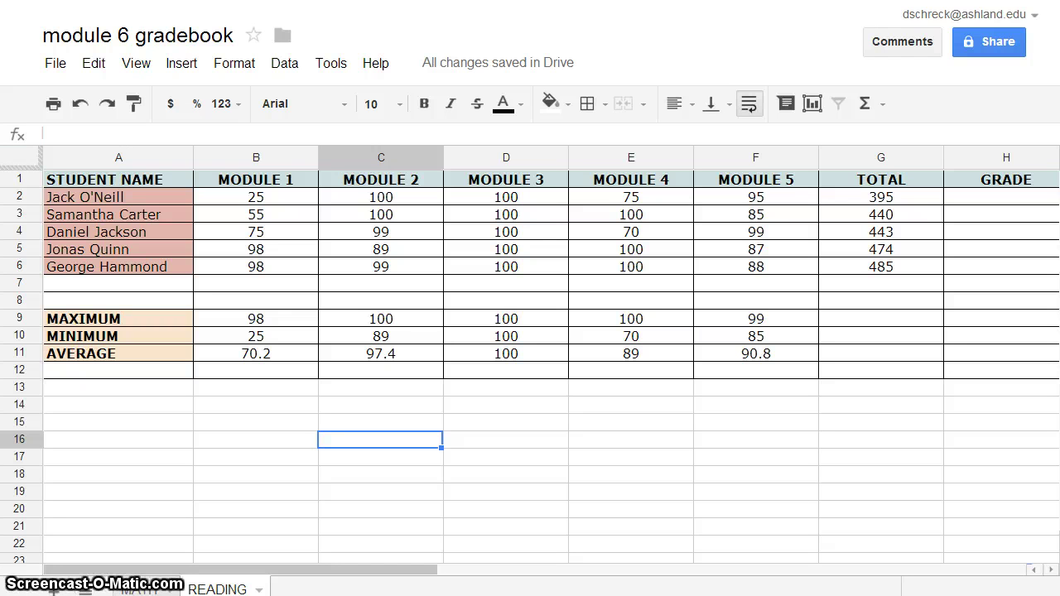
- Start a new chart from the student rows A2:G6 on the READING sheet and show all available chart types
{"action": "left_click_drag", "start_coordinate": [119, 197], "coordinate": [880, 267]}
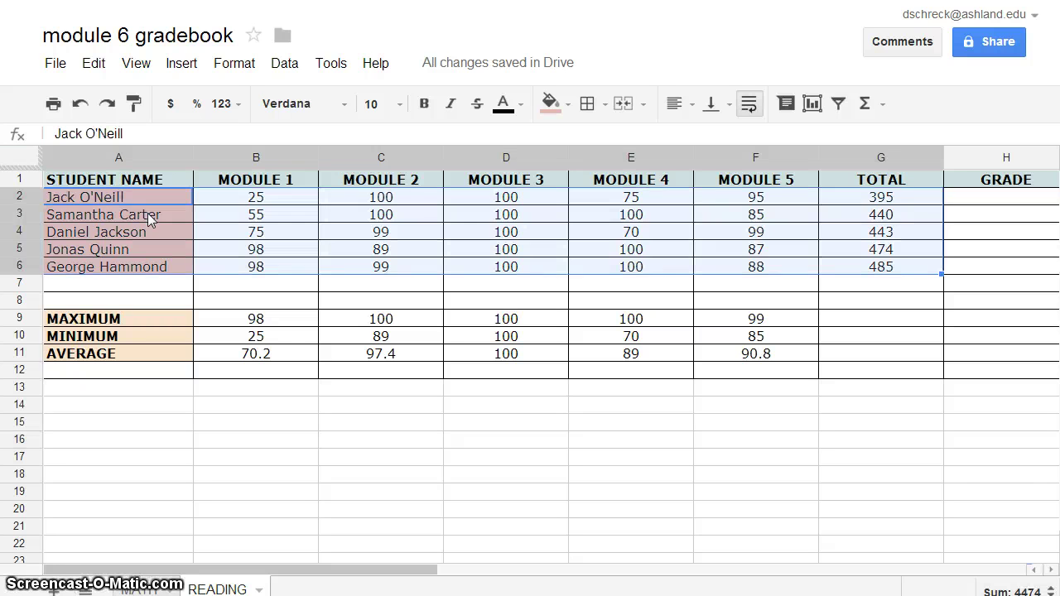
{"action": "left_click", "coordinate": [181, 63]}
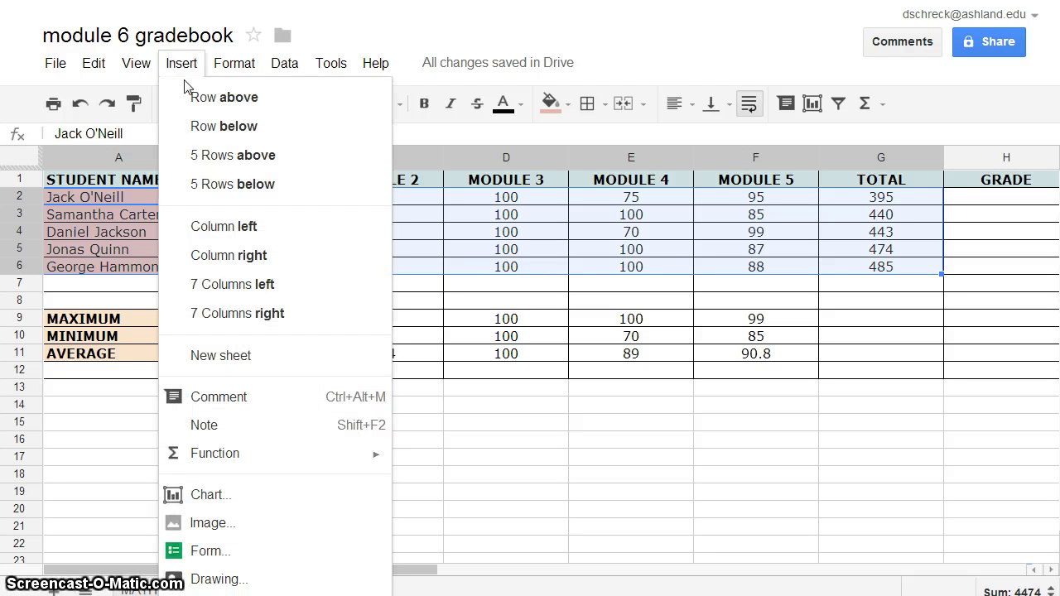
{"action": "left_click", "coordinate": [246, 495]}
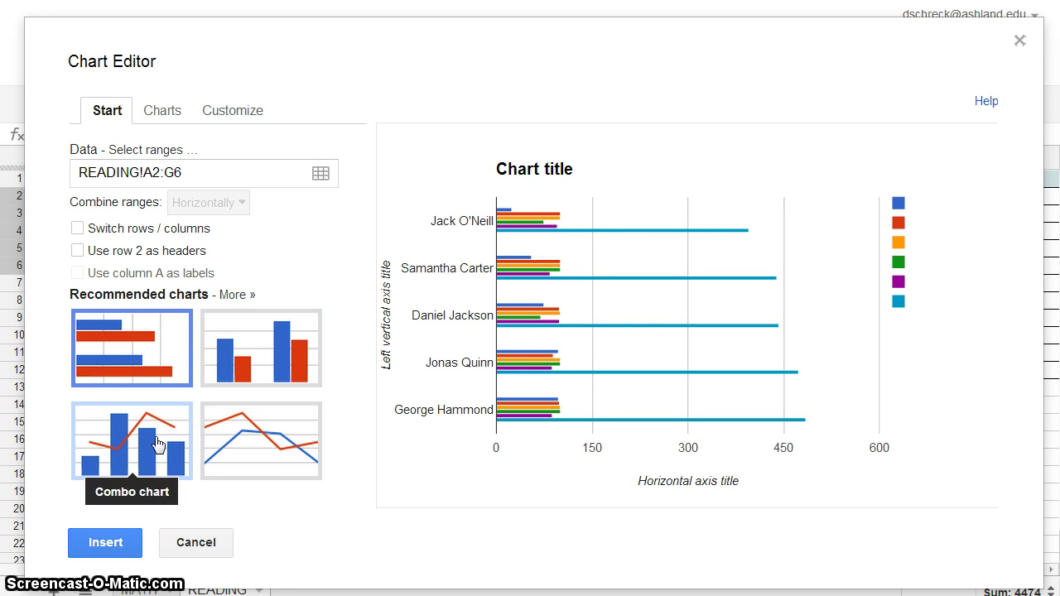
{"action": "left_click", "coordinate": [169, 120]}
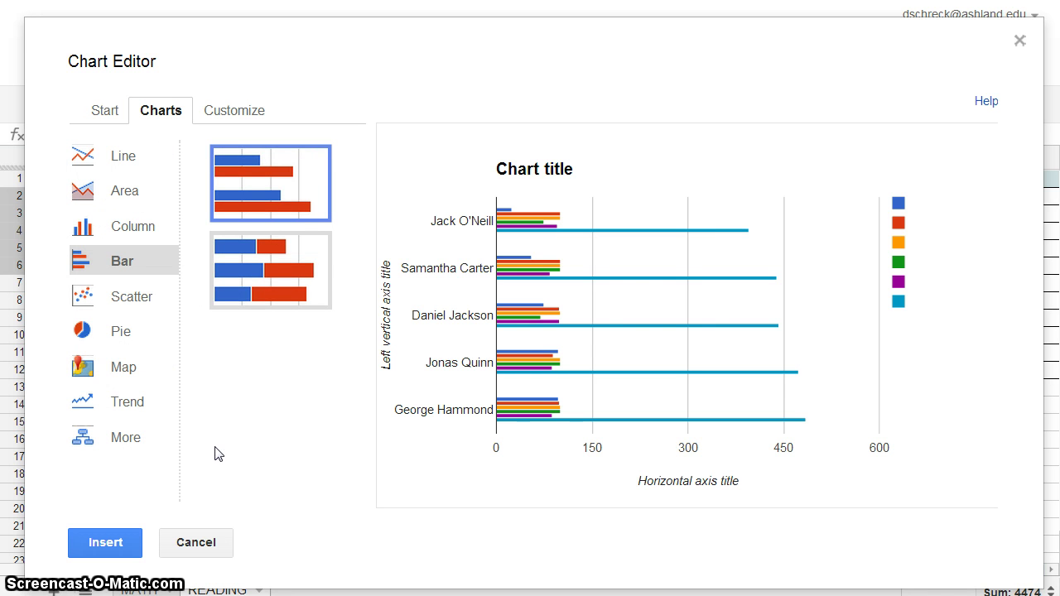
- Try the bubble chart and pie chart types for the selected student data
{"action": "left_click", "coordinate": [143, 296]}
{"action": "left_click", "coordinate": [259, 291]}
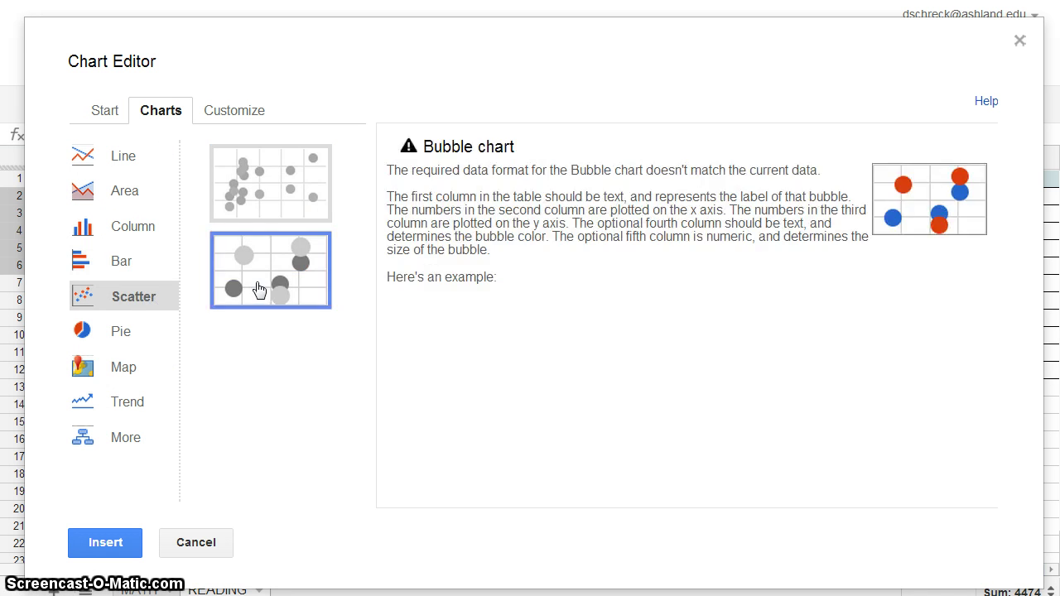
{"action": "left_click", "coordinate": [123, 331]}
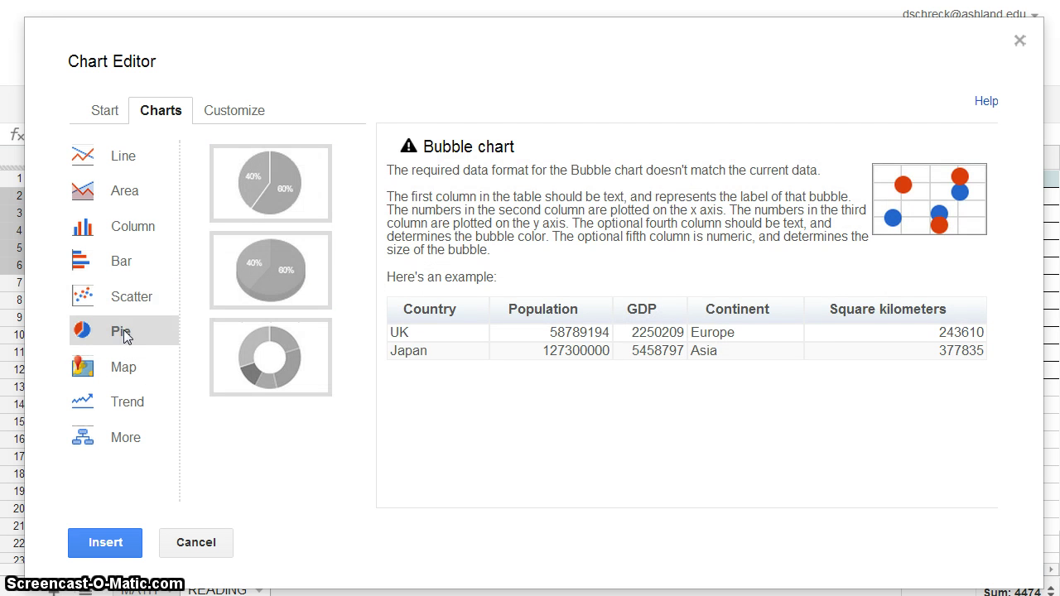
{"action": "left_click", "coordinate": [270, 188]}
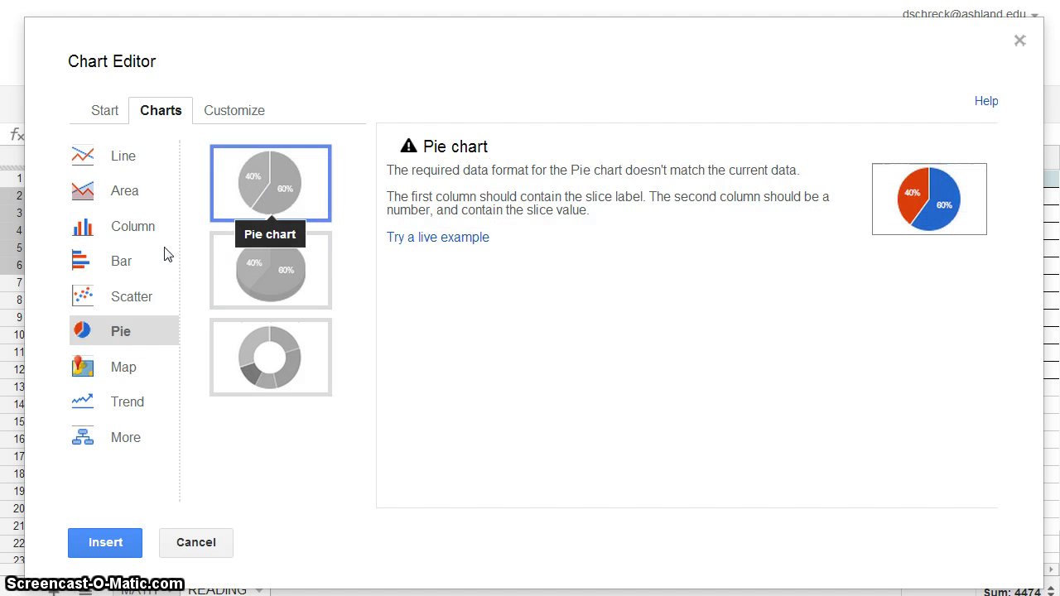
- Set the chart type to the stacked bar chart
{"action": "left_click", "coordinate": [122, 267]}
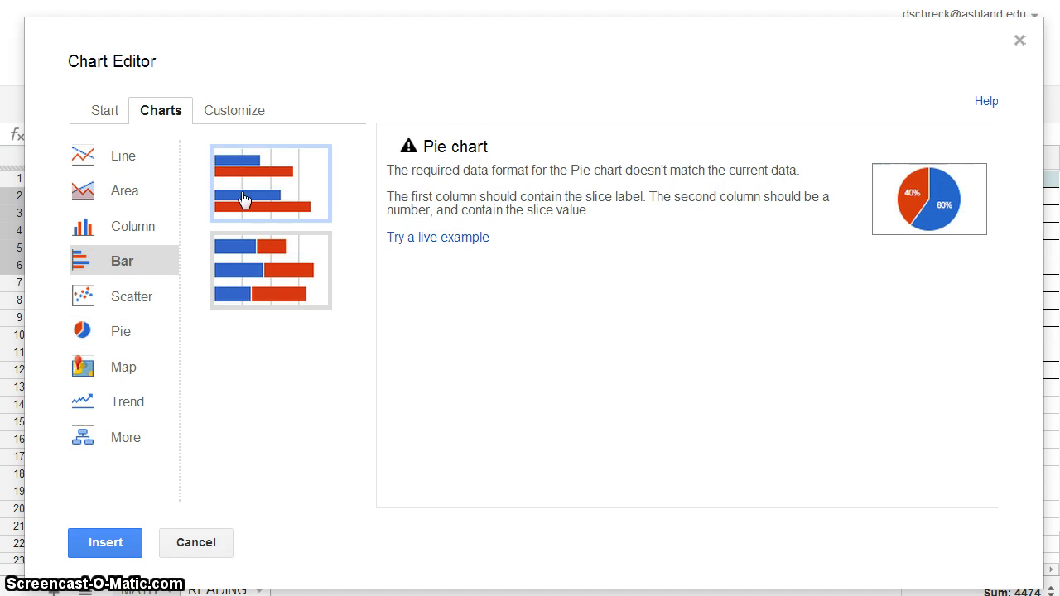
{"action": "left_click", "coordinate": [259, 192]}
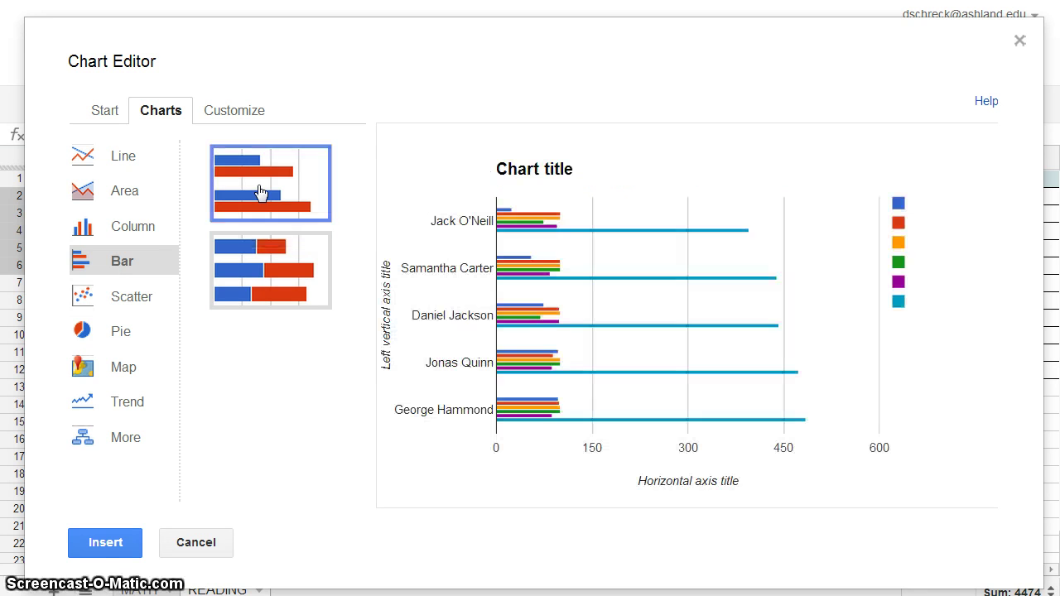
{"action": "left_click", "coordinate": [245, 276]}
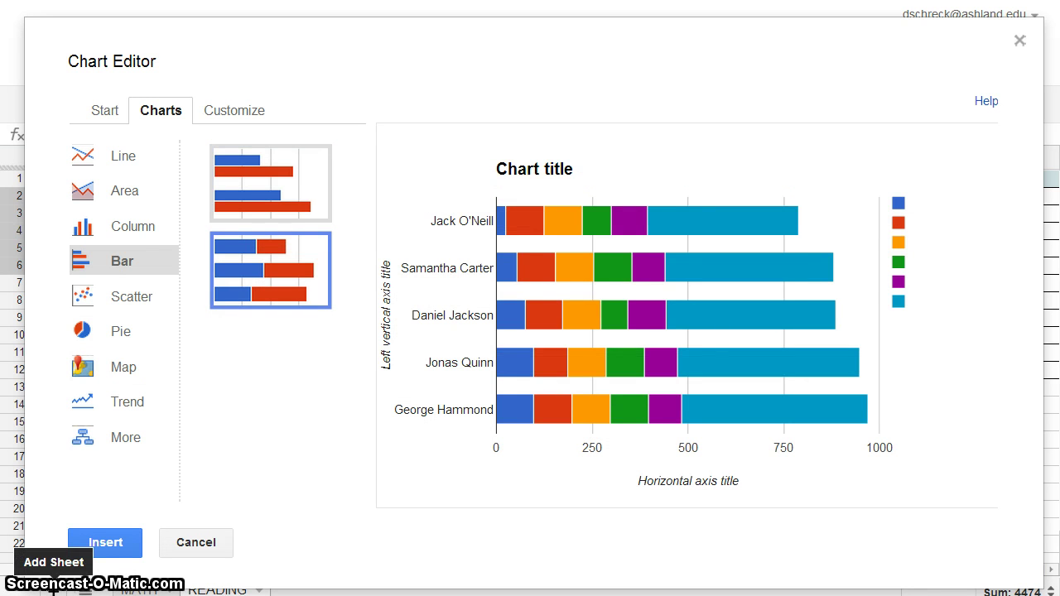
- Title the chart MATH CLASS, label its axes MODULE SCORES (horizontal) and STUDENT NAMES (left vertical), and insert it into the READING sheet
{"action": "left_click", "coordinate": [236, 116]}
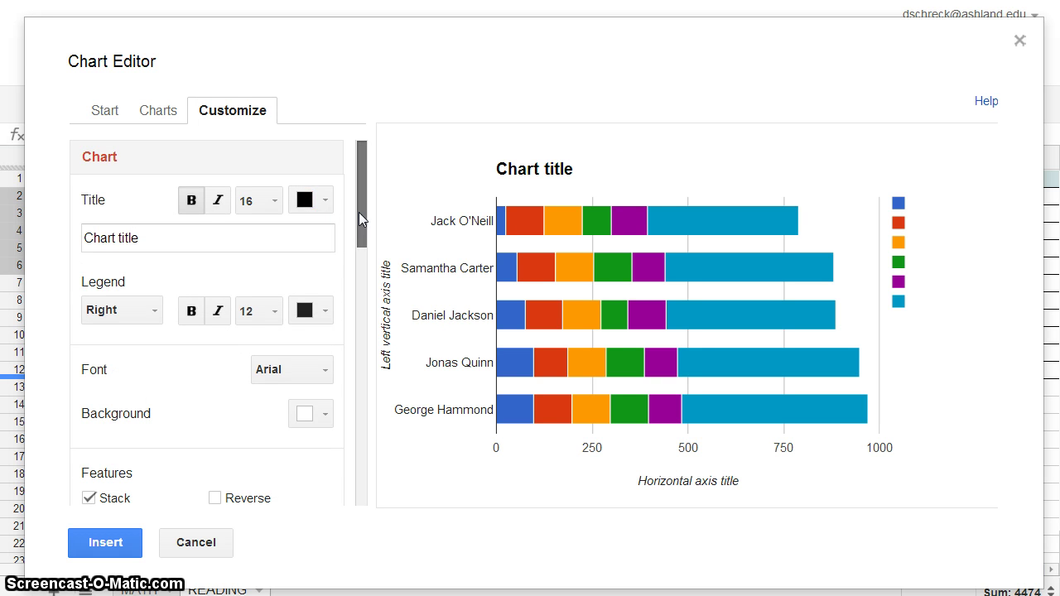
{"action": "left_click_drag", "start_coordinate": [358, 214], "coordinate": [354, 465]}
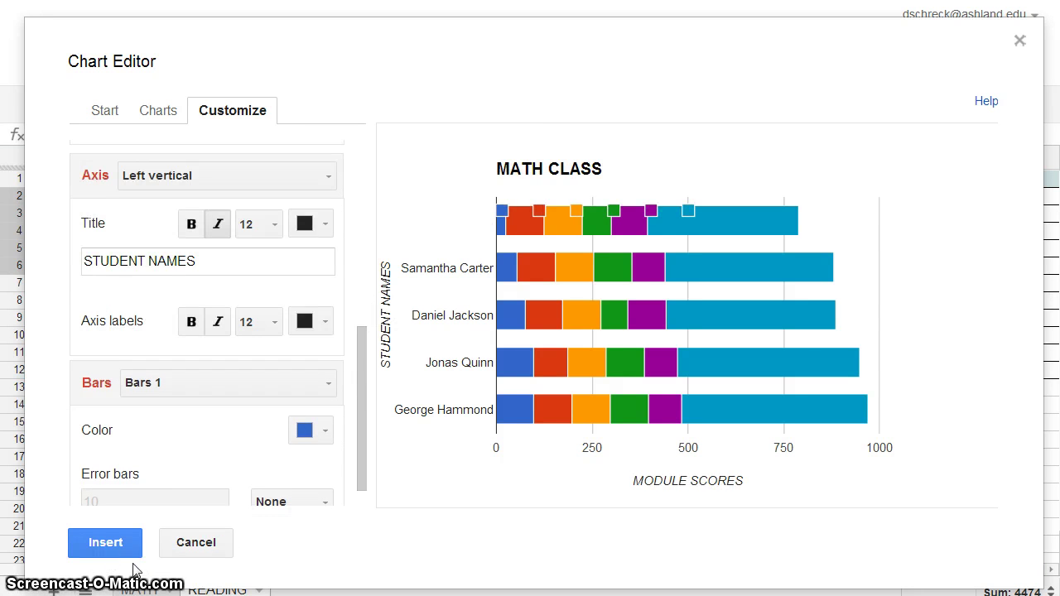
{"action": "left_click", "coordinate": [106, 543]}
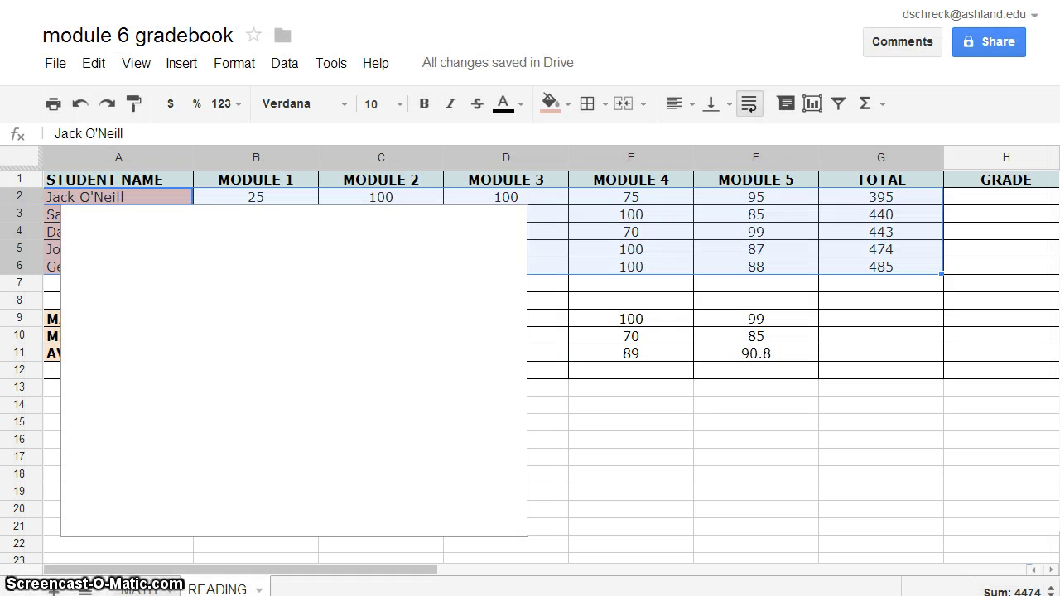
{"action": "left_click", "coordinate": [631, 491]}
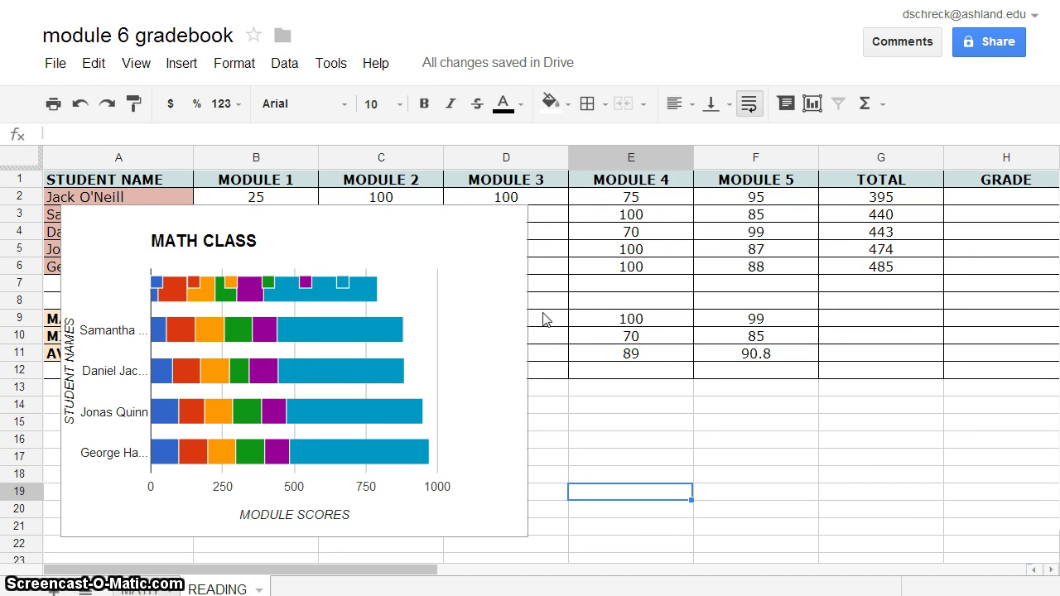
- Move the MATH CLASS chart below the gradebook table so it starts at about row 16, and deselect it
{"action": "left_click", "coordinate": [464, 233]}
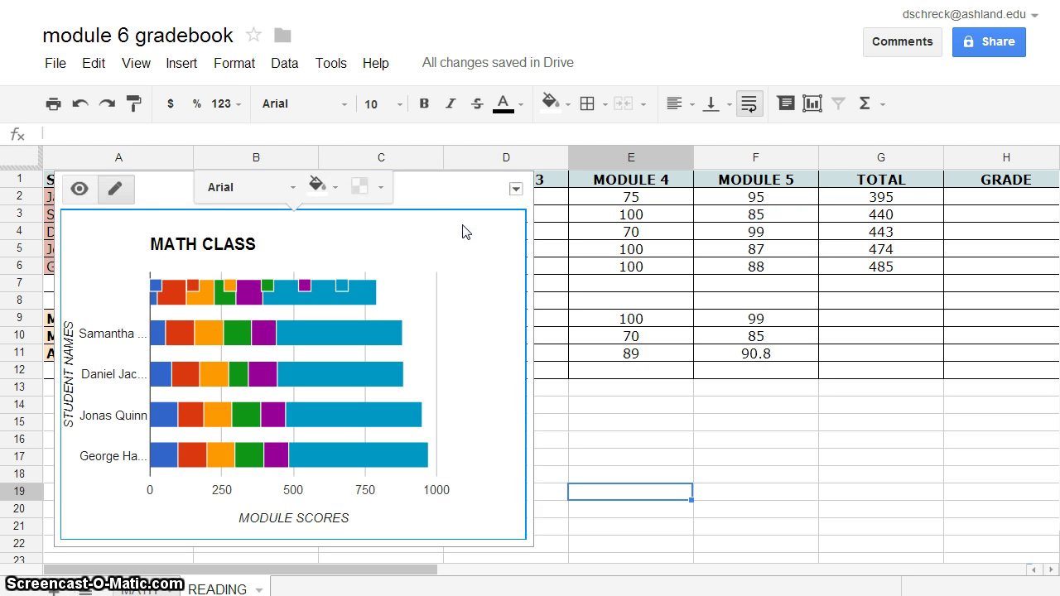
{"action": "left_click_drag", "start_coordinate": [457, 197], "coordinate": [455, 422]}
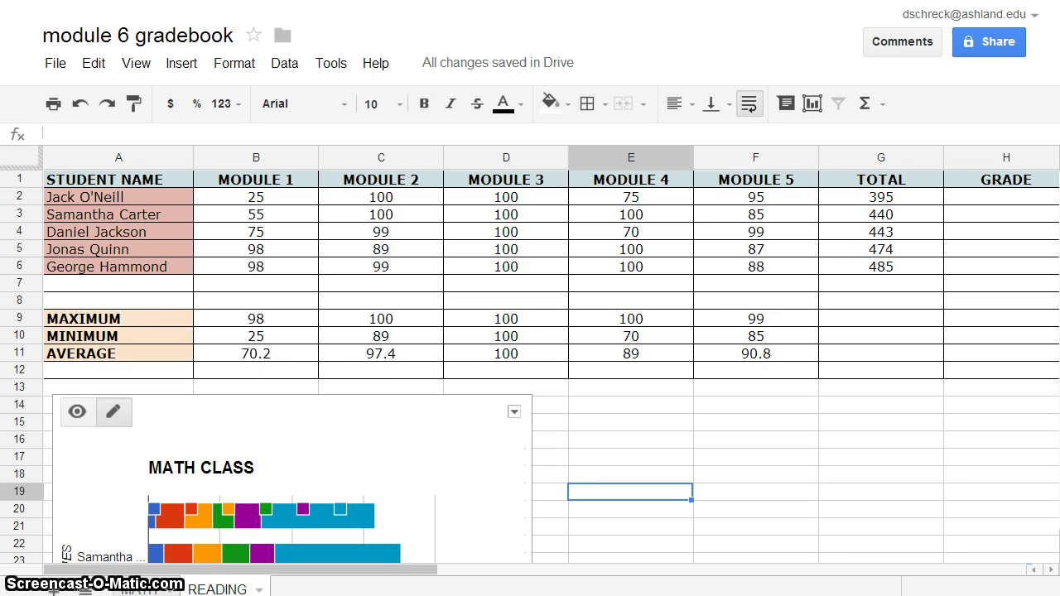
{"action": "scroll", "coordinate": [530, 356], "scroll_direction": "down", "scroll_amount": 4}
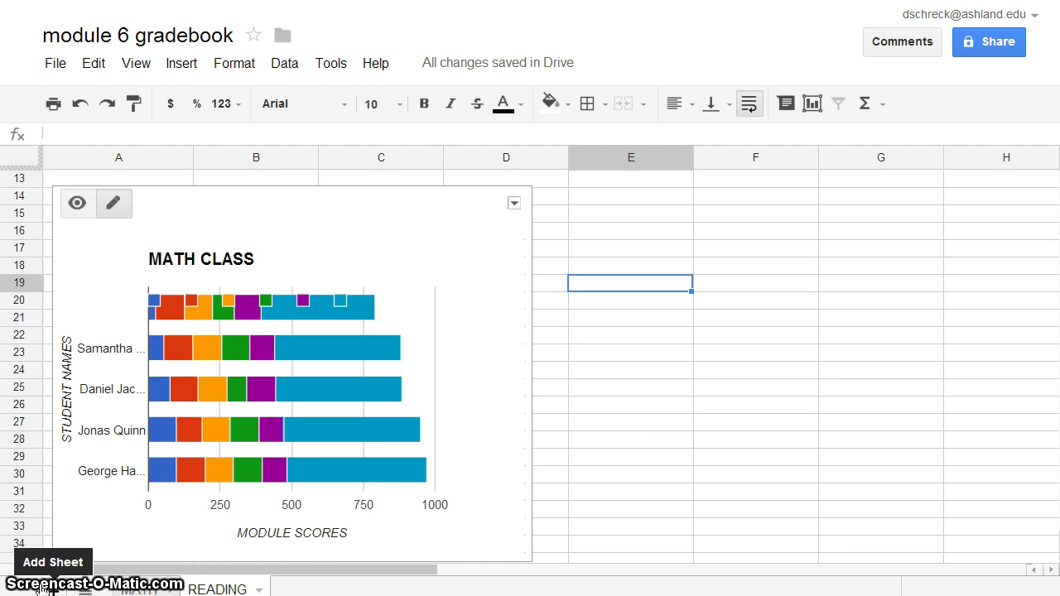
{"action": "left_click", "coordinate": [119, 211]}
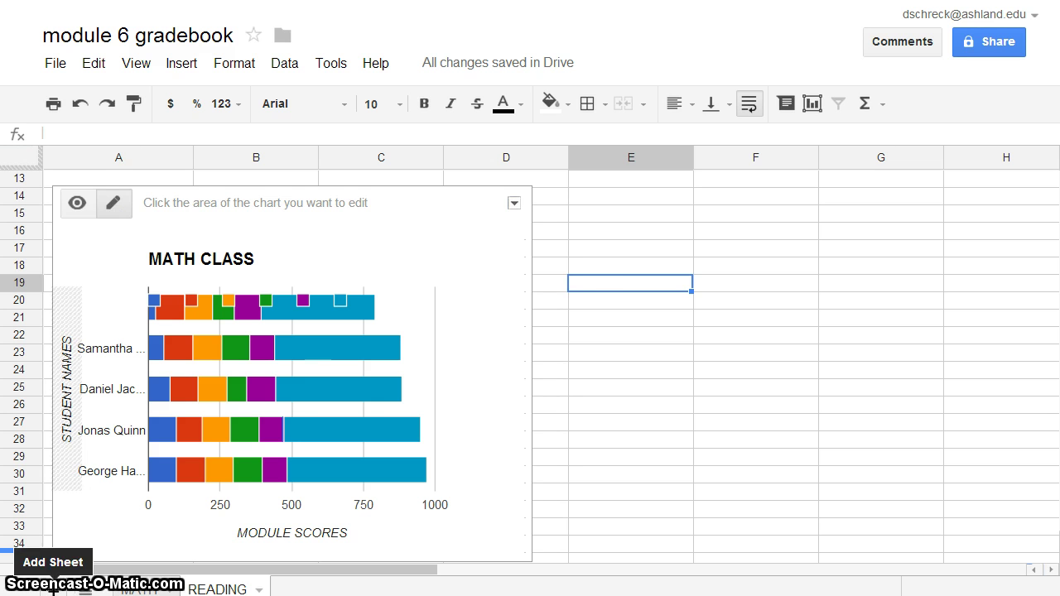
{"action": "left_click", "coordinate": [630, 456]}
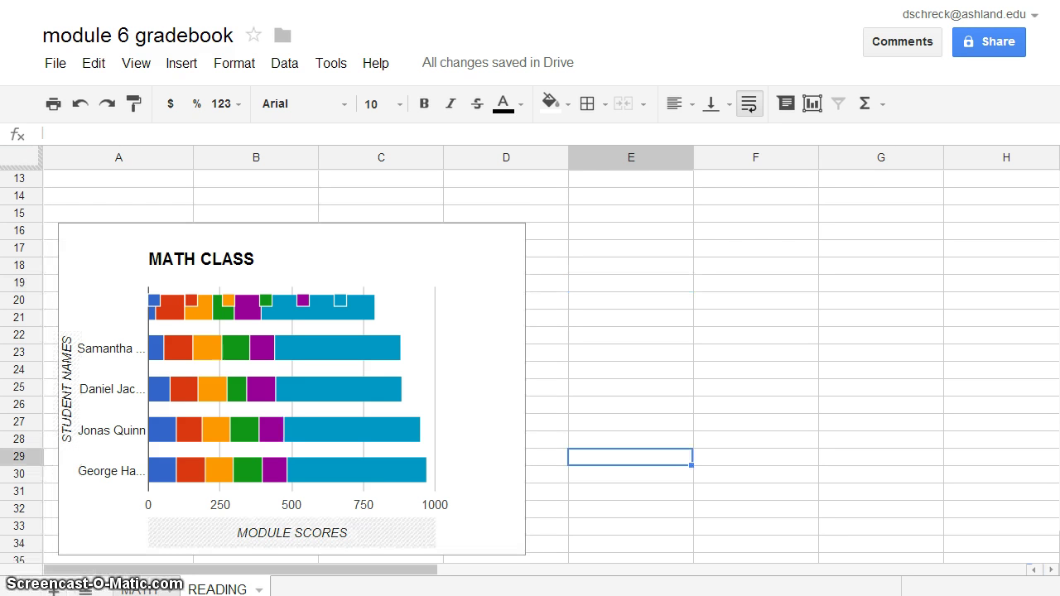
- Switch to the MATH sheet and look at the list of available spreadsheet functions
{"action": "left_click", "coordinate": [149, 590]}
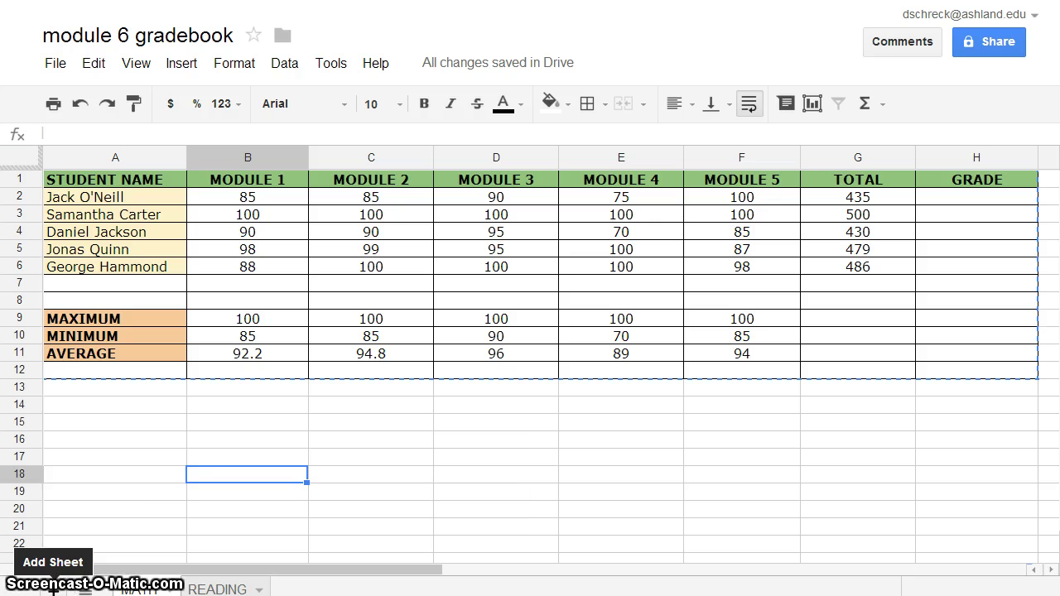
{"action": "left_click", "coordinate": [740, 491]}
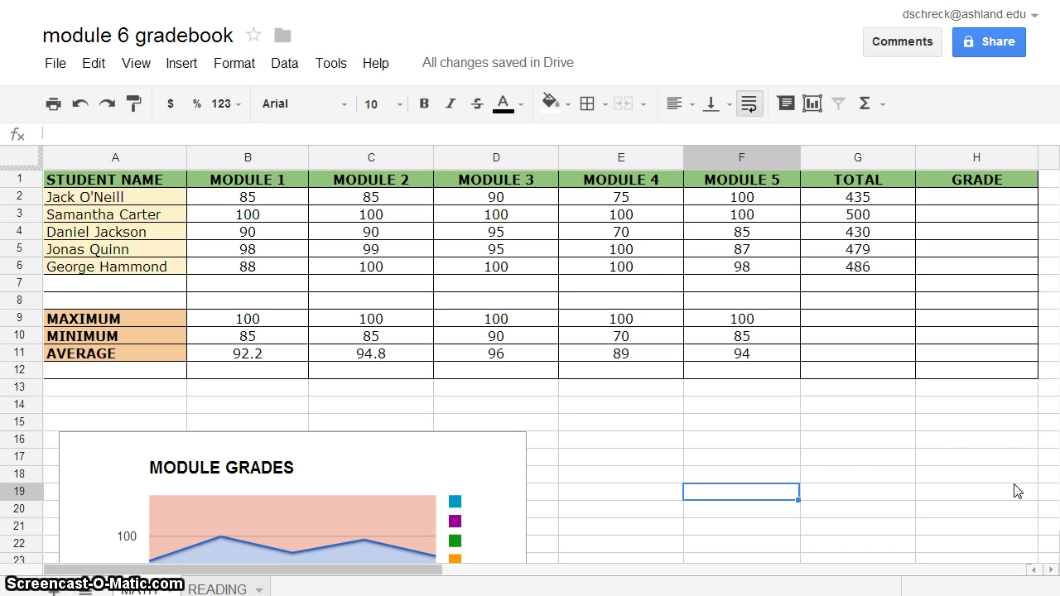
{"action": "left_click", "coordinate": [883, 109]}
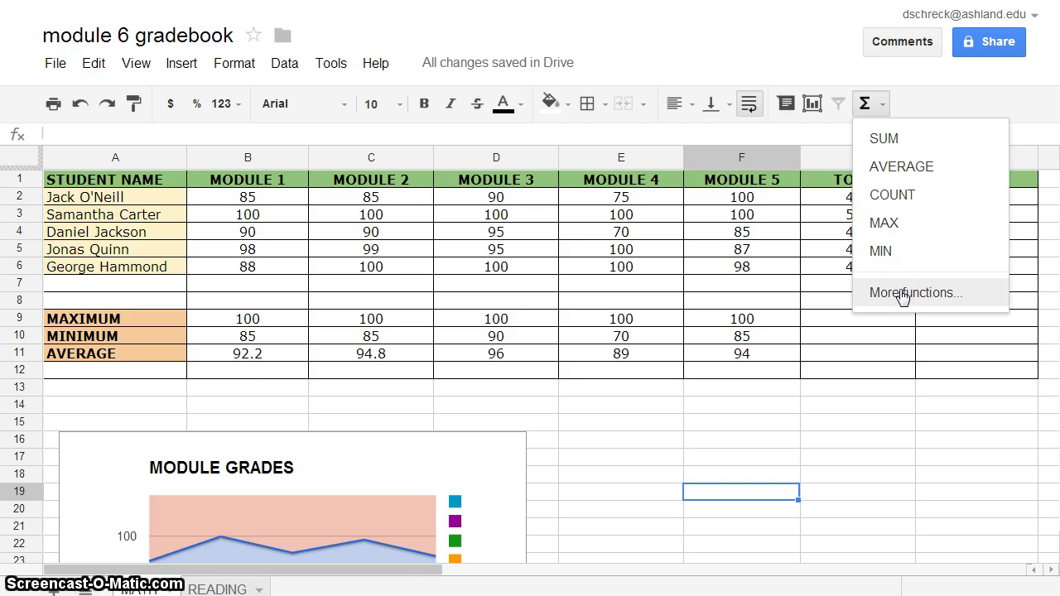
{"action": "left_click", "coordinate": [866, 547]}
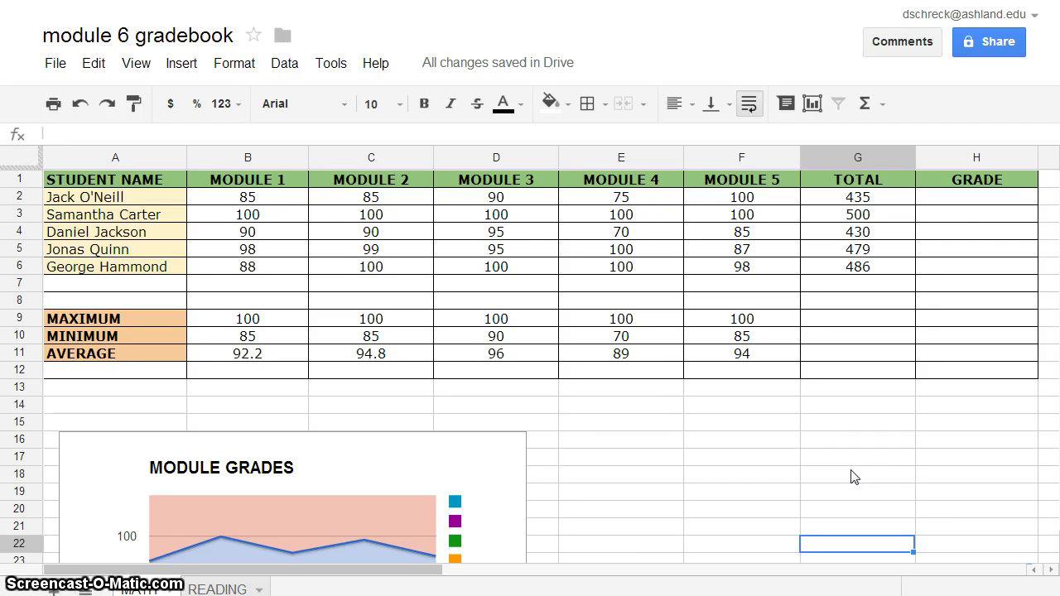
- Enter the letter-grade formula =IF(G2>450,"A",IF(G2>400,"B", IF(G2>350,"C",IF(G2>300,"D","F")))) in cell H2 of the MATH sheet
{"action": "left_click", "coordinate": [971, 205]}
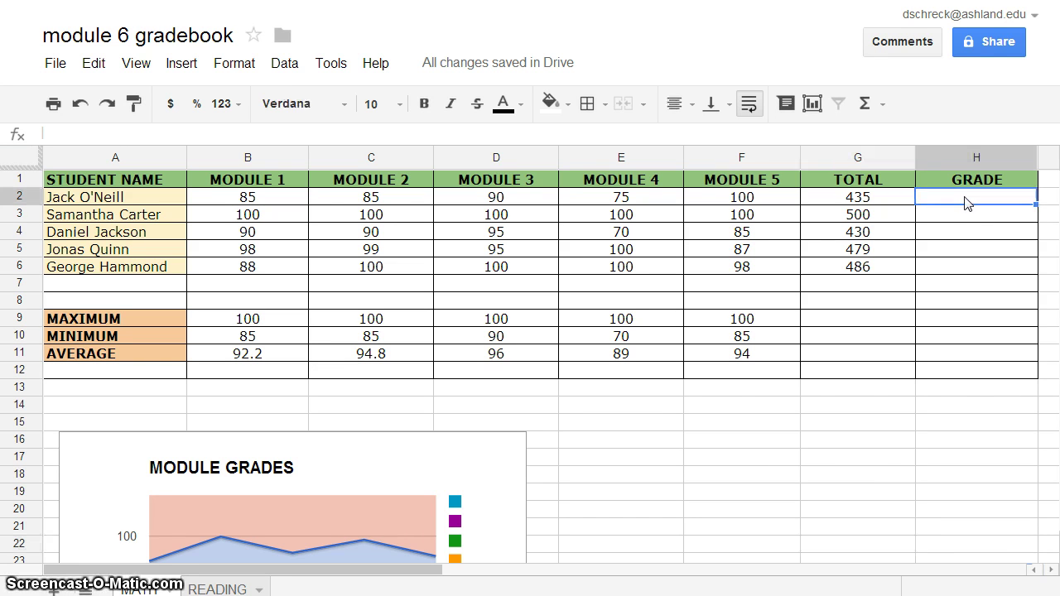
{"action": "left_click", "coordinate": [892, 133]}
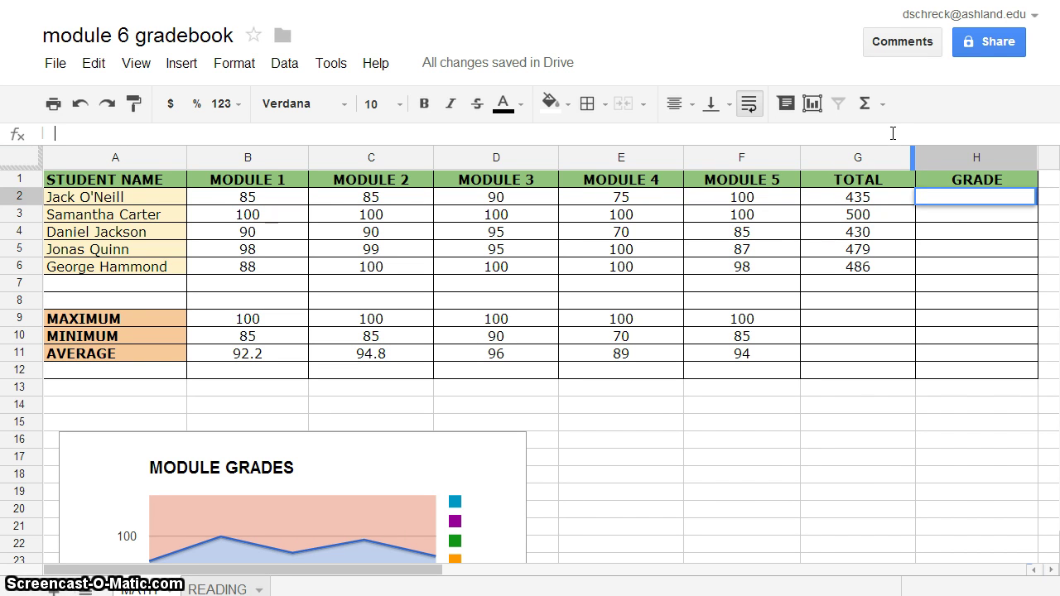
{"action": "type", "text": "=IF(G2>450,\"A\",IF(G2>400,\"B\", IF(G2>350,\"C\",IF(G2>300,\"D\",\"F\"))))"}
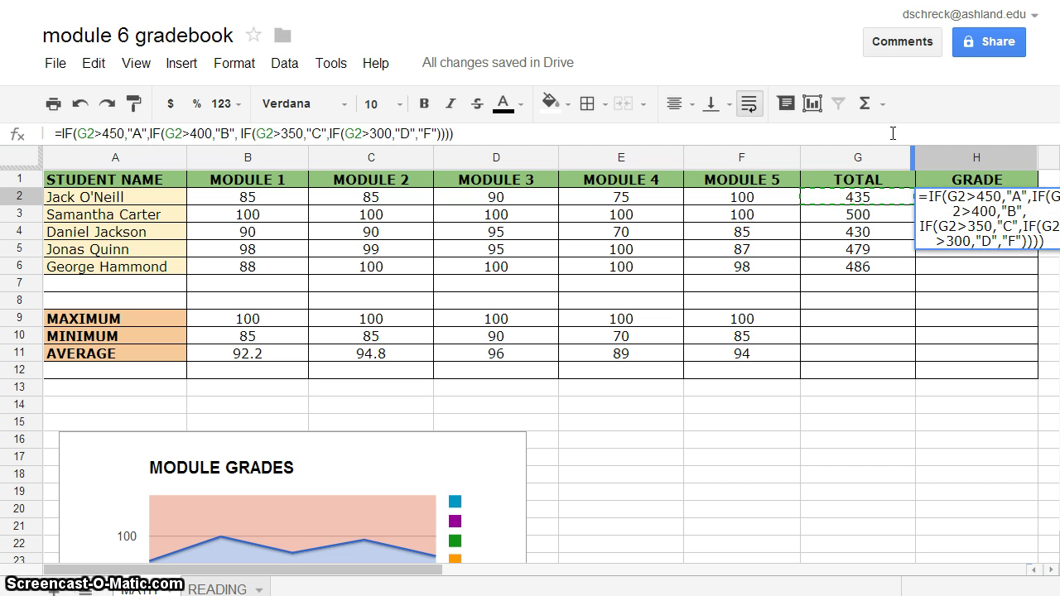
{"action": "key", "text": "Return"}
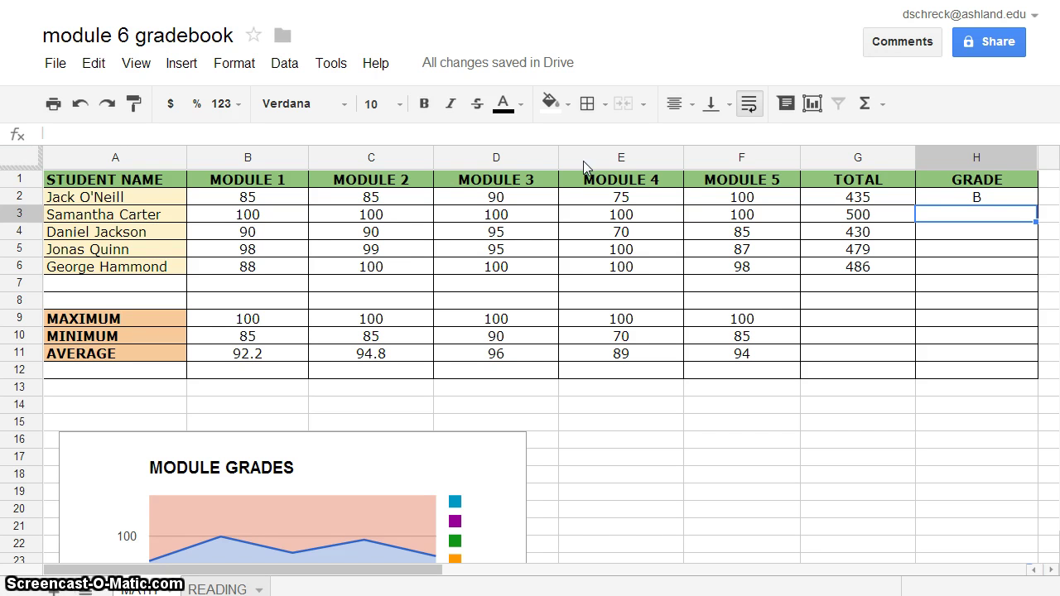
- Copy the grade formula from H2 down through H6 for the remaining students on the MATH sheet
{"action": "left_click", "coordinate": [1007, 203]}
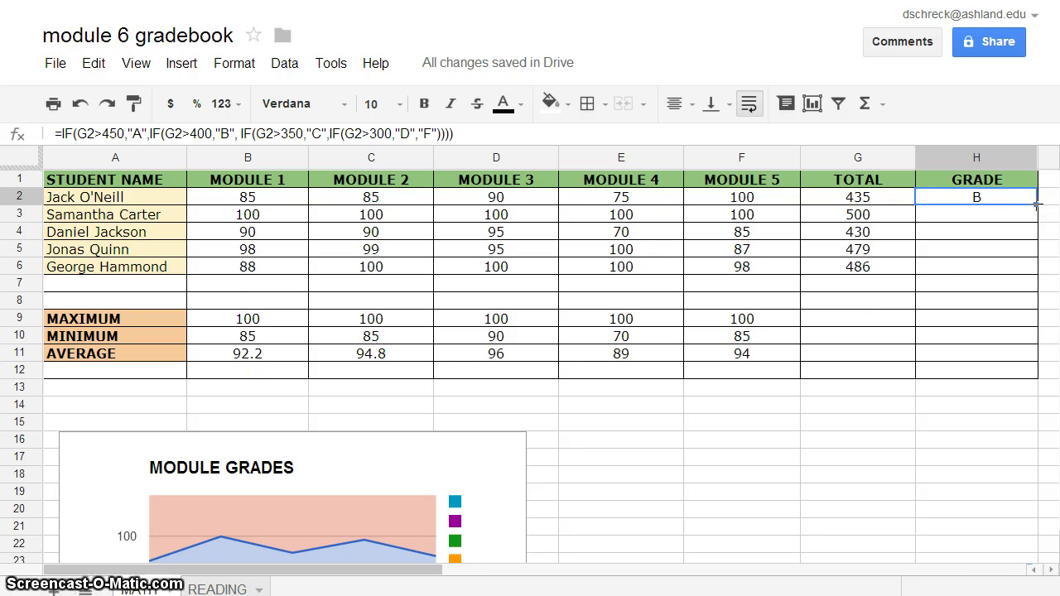
{"action": "left_click_drag", "start_coordinate": [1036, 204], "coordinate": [1035, 271]}
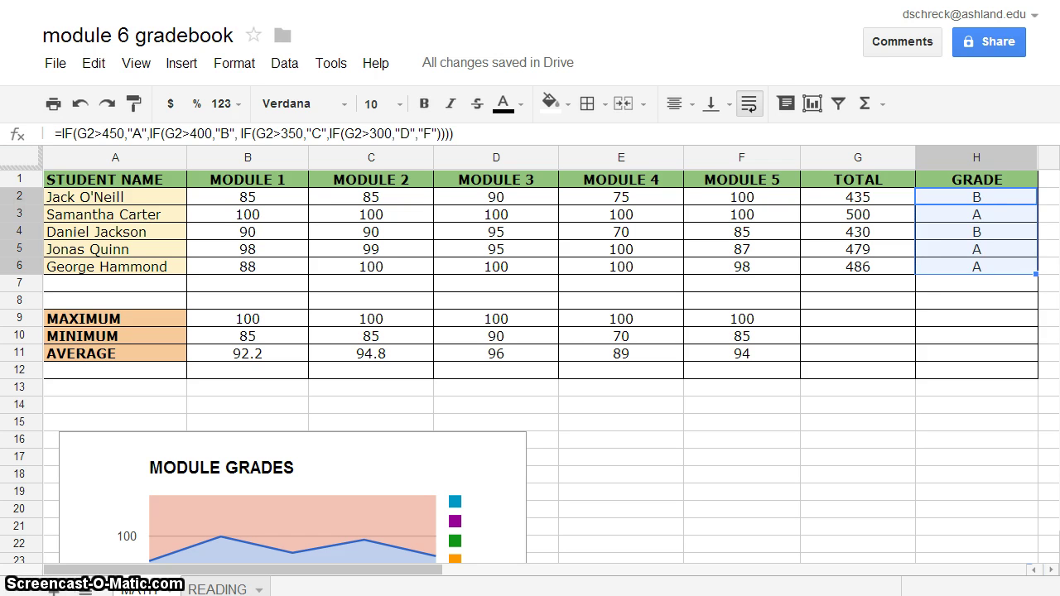
{"action": "left_click", "coordinate": [741, 475]}
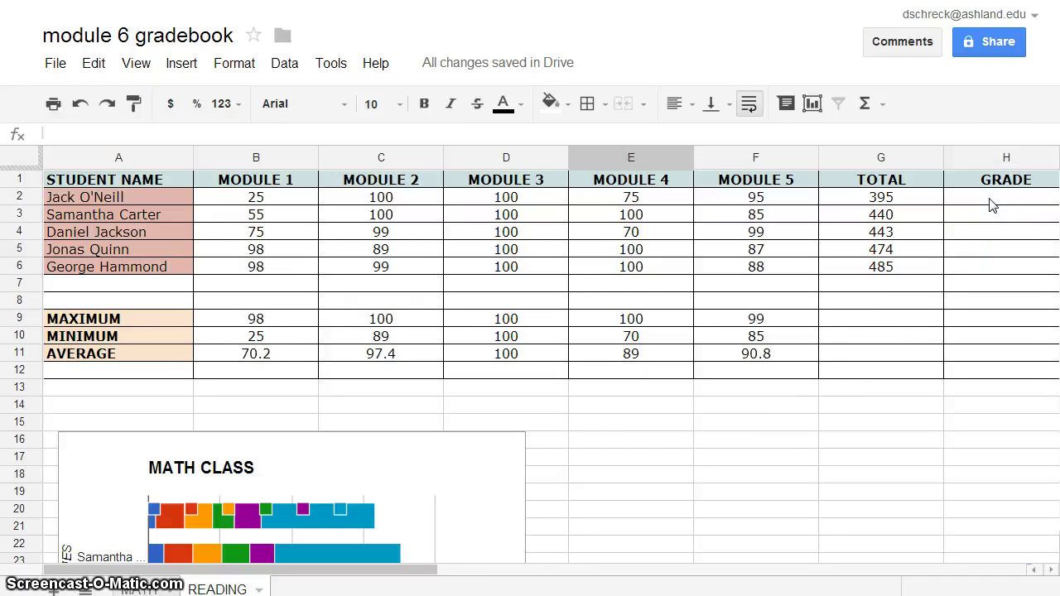
- Enter =IF(G2>450,"A",IF(G2>400,"B", IF(G2>350,"C",IF(G2>300,"D","F")))) in cell H2 of the READING sheet and copy it down through H6
{"action": "left_click", "coordinate": [928, 197]}
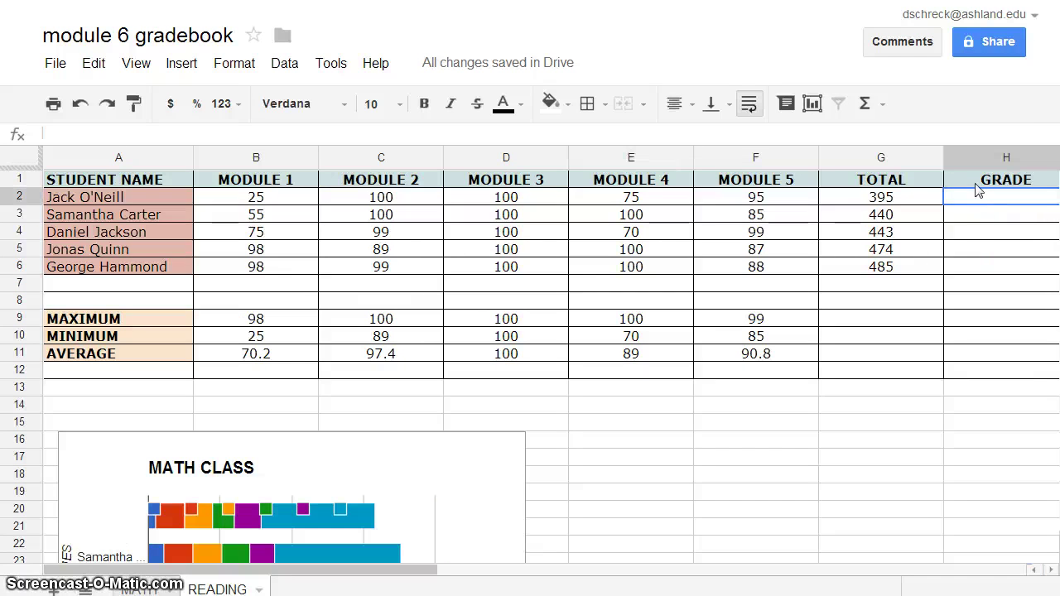
{"action": "left_click", "coordinate": [905, 134]}
{"action": "type", "text": "=IF(G2>450,\"A\",IF(G2>400,\"B\", IF(G2>350,\"C\",IF(G2>300,\"D\",\"F\"))))"}
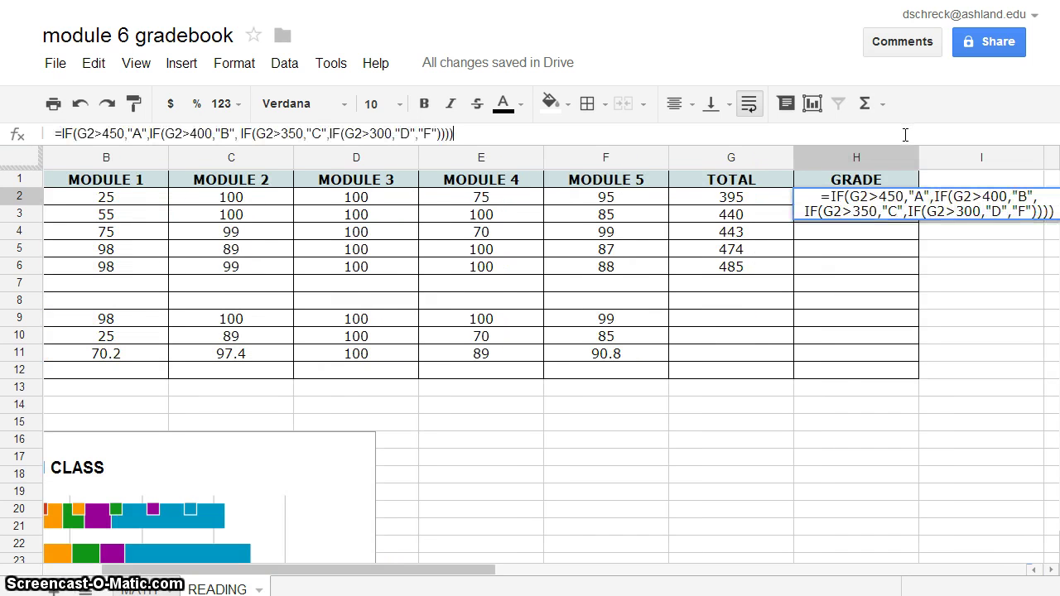
{"action": "key", "text": "Return"}
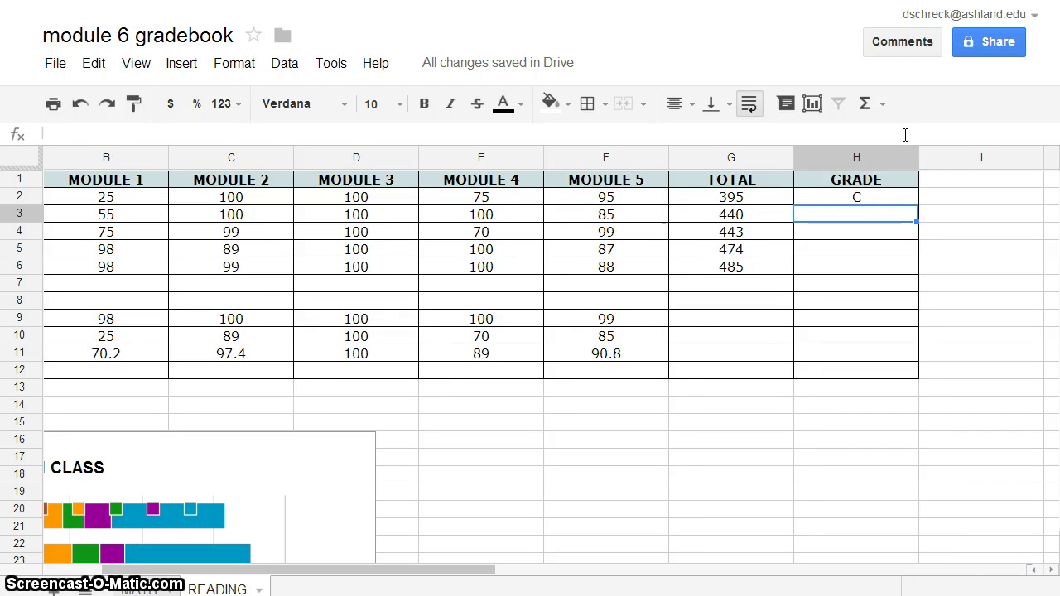
{"action": "left_click", "coordinate": [894, 199]}
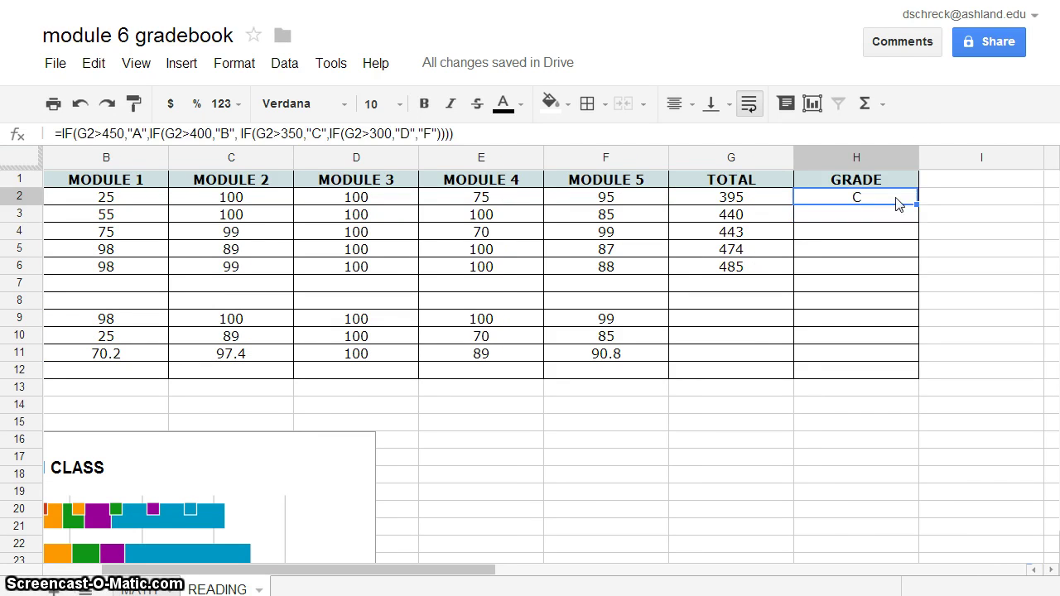
{"action": "left_click_drag", "start_coordinate": [914, 209], "coordinate": [910, 274]}
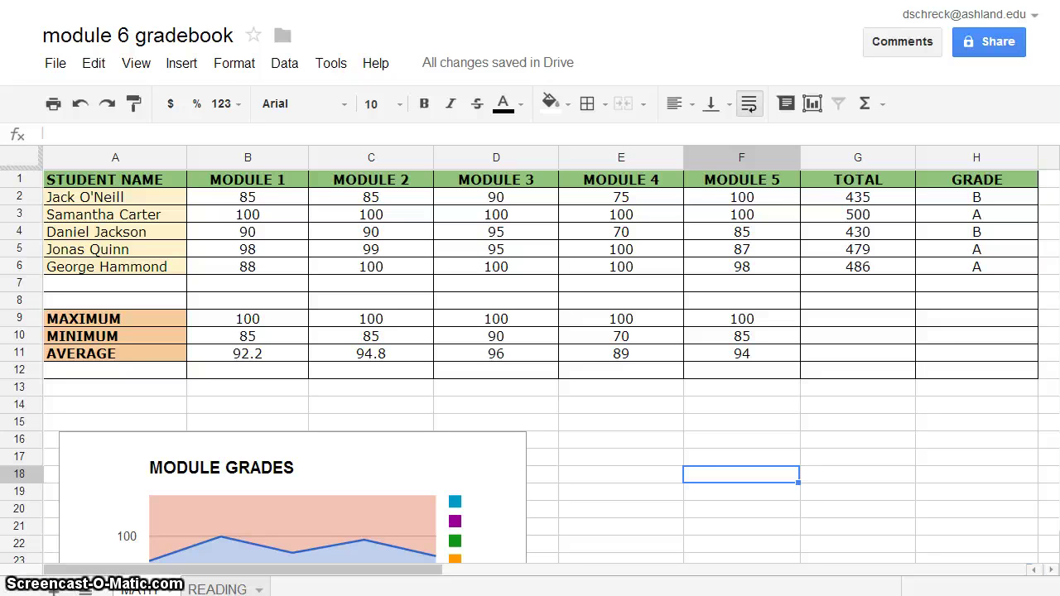
- Change the gradebook's sharing visibility to Public on the web with Can view access, save it, and finish the sharing settings
{"action": "left_click", "coordinate": [1007, 44]}
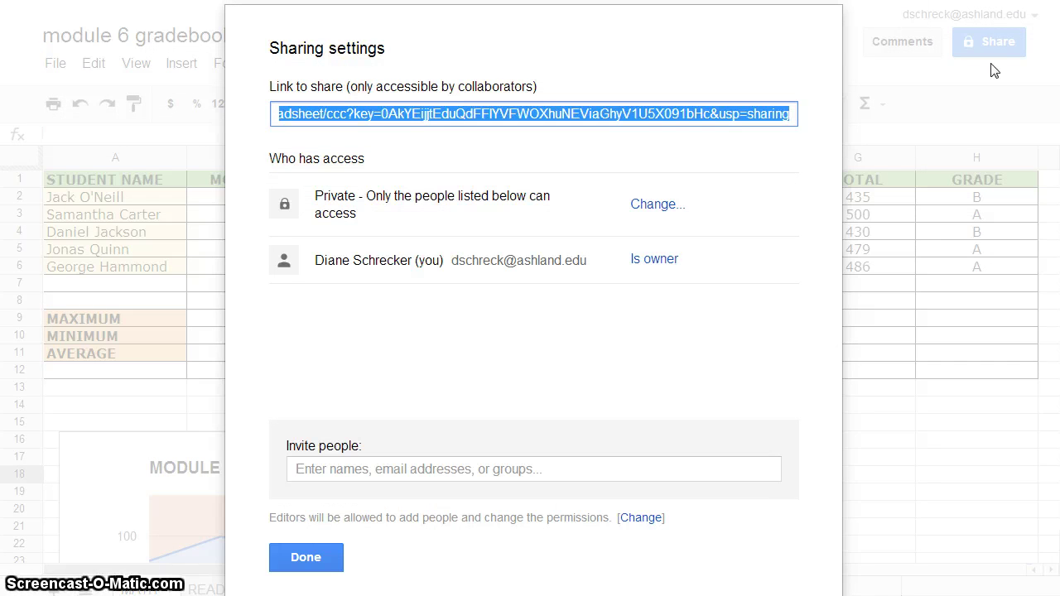
{"action": "left_click", "coordinate": [658, 207]}
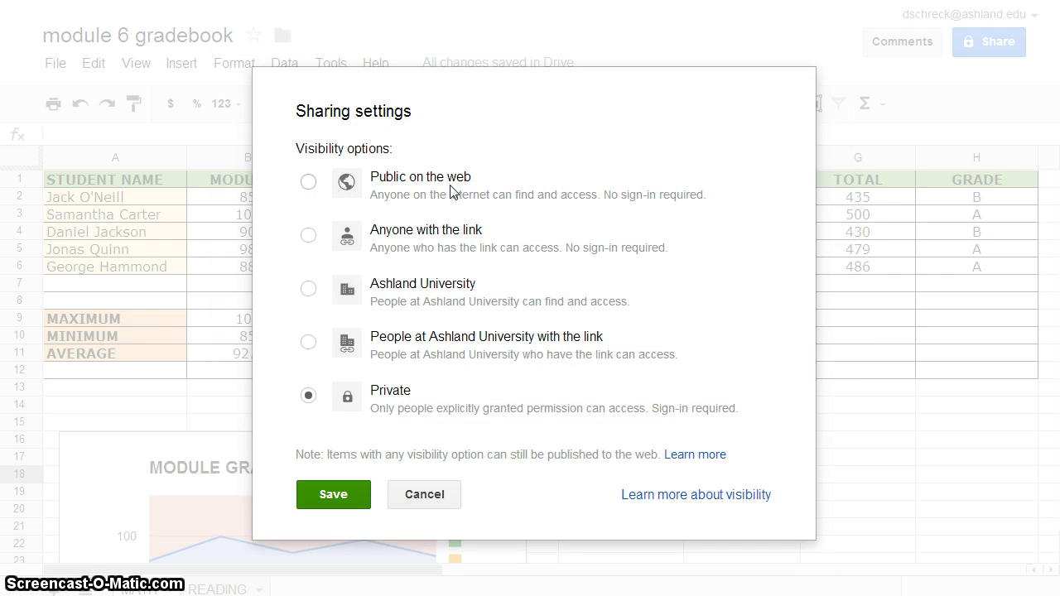
{"action": "left_click", "coordinate": [308, 183]}
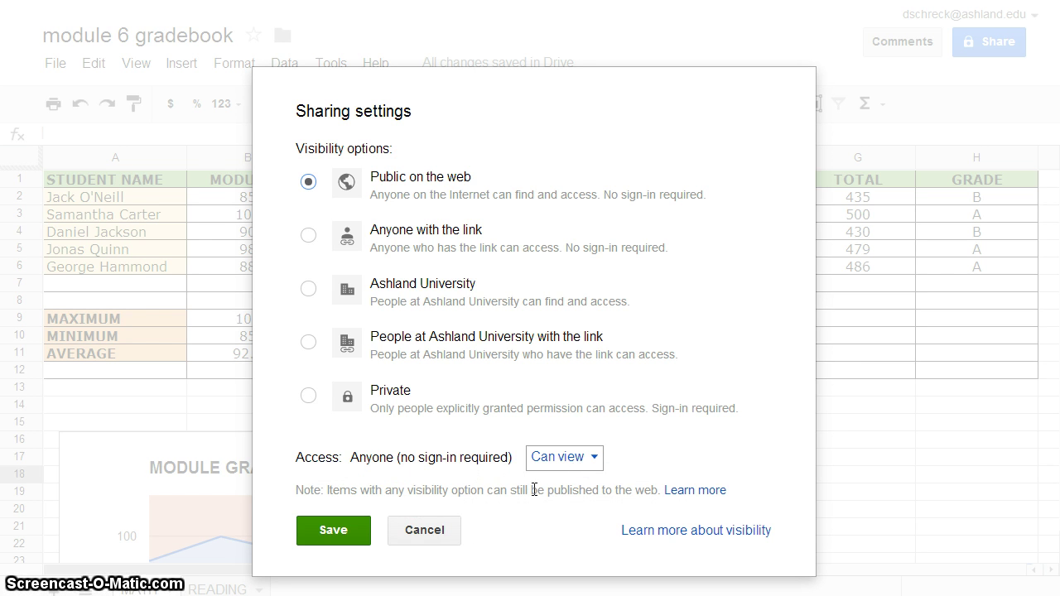
{"action": "left_click", "coordinate": [347, 530]}
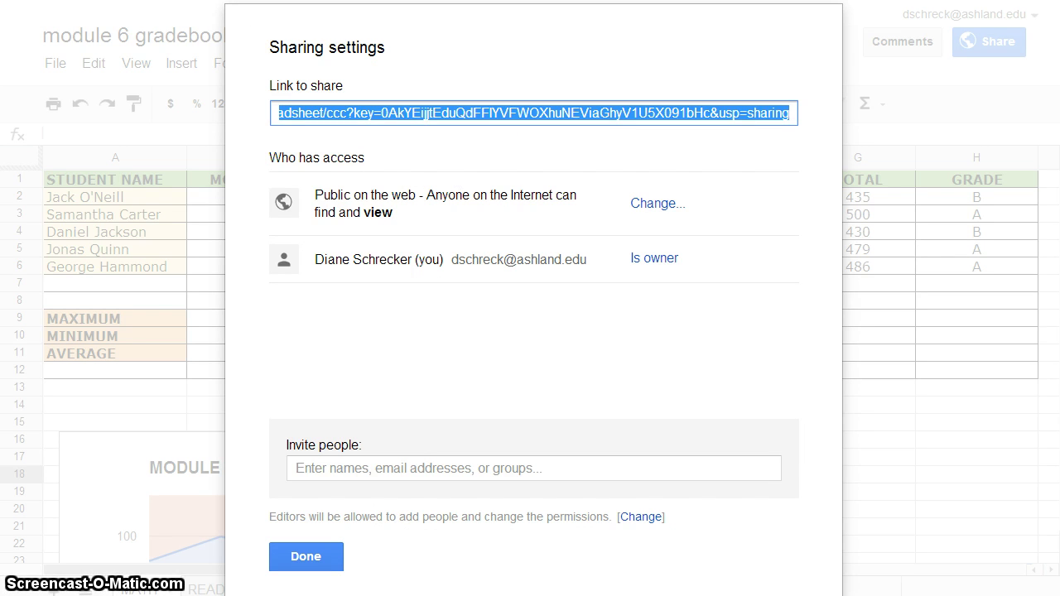
{"action": "left_click", "coordinate": [318, 562]}
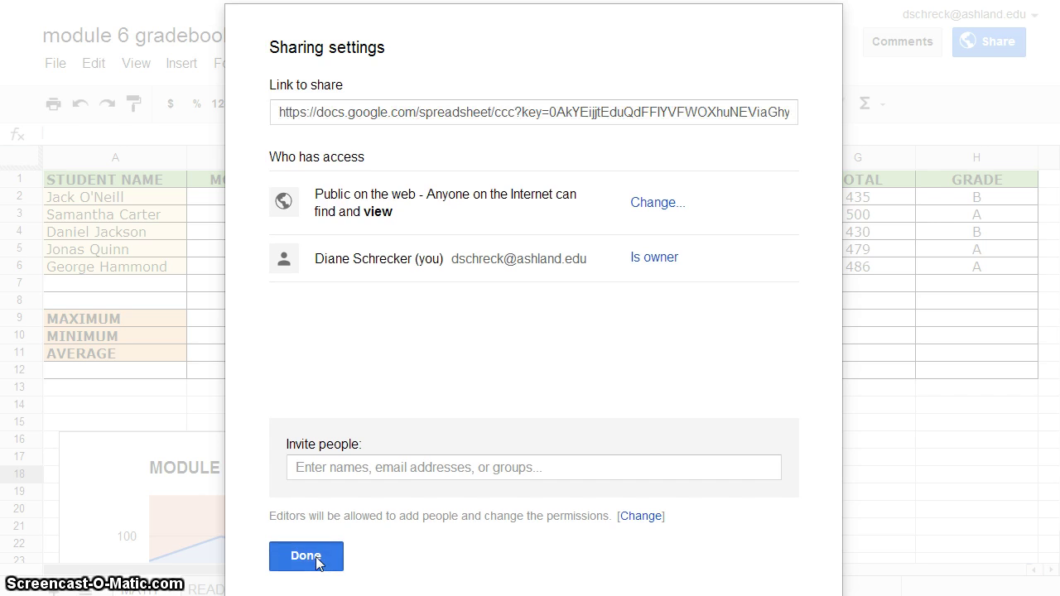